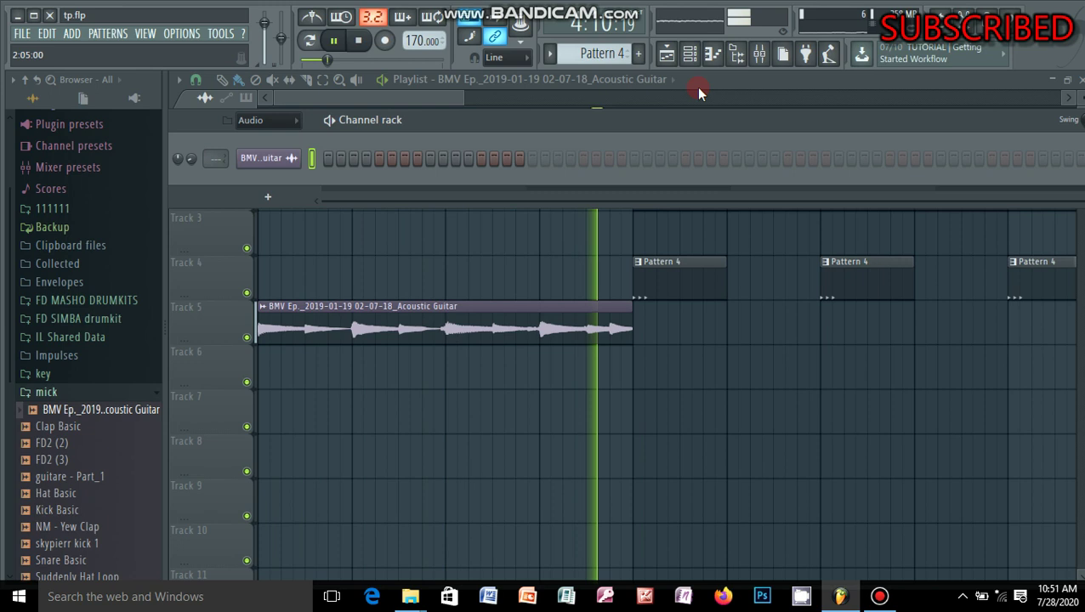
# - Route the Acoustic Guitar audio clip on Track 5 to a free mixer track
pyautogui.click(667, 55)
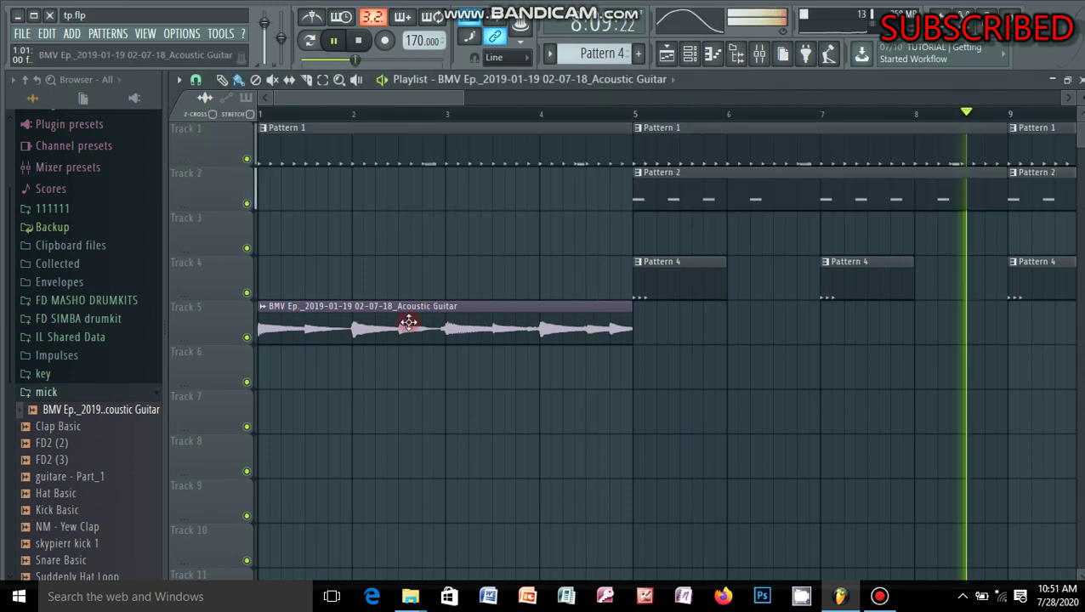
pyautogui.doubleClick(409, 322)
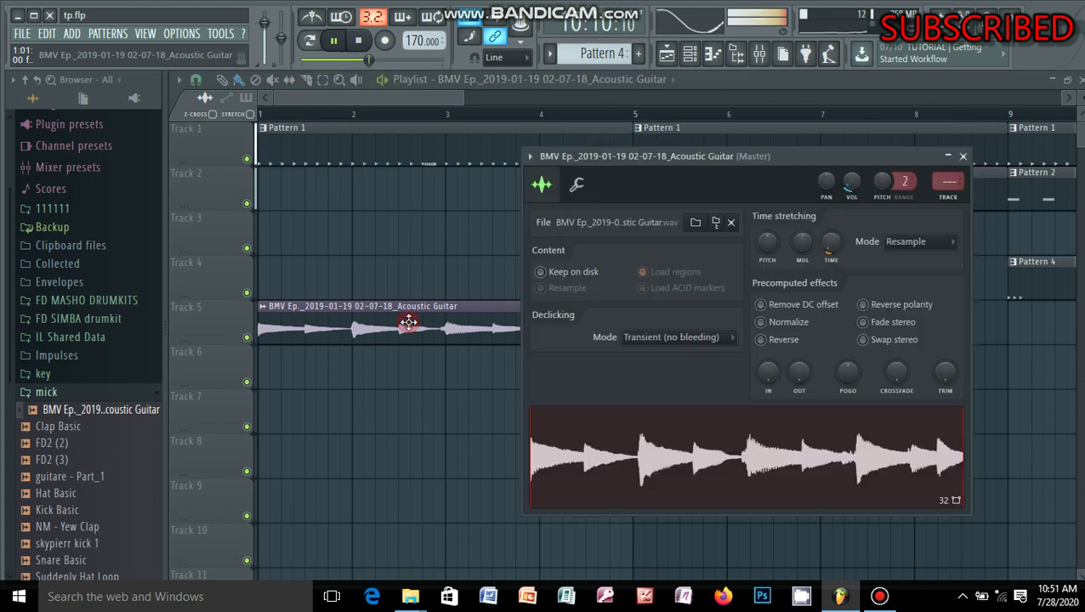
pyautogui.click(529, 157)
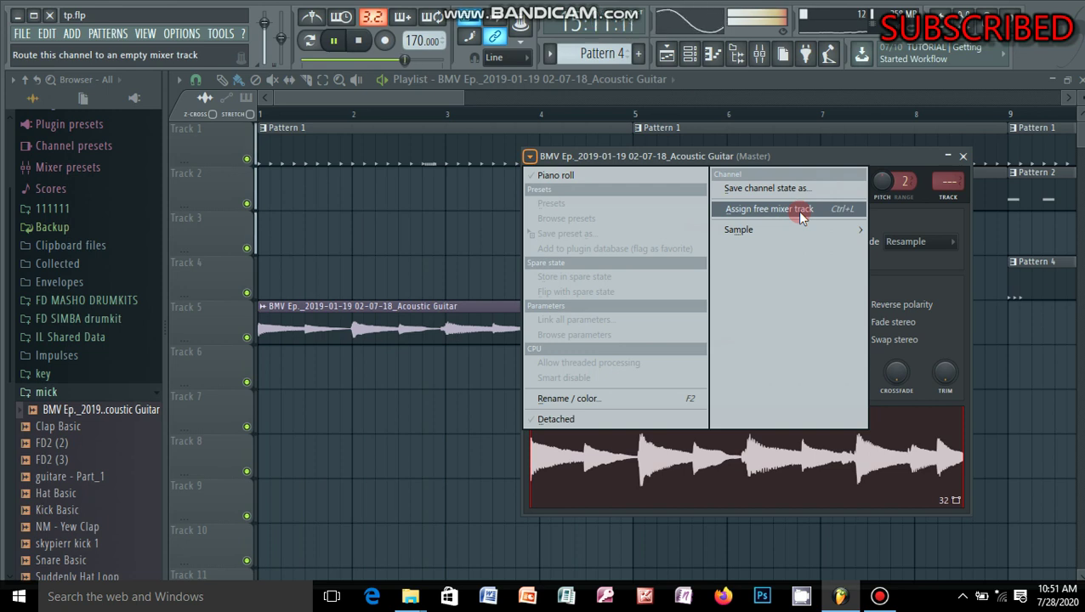
pyautogui.moveTo(813, 231)
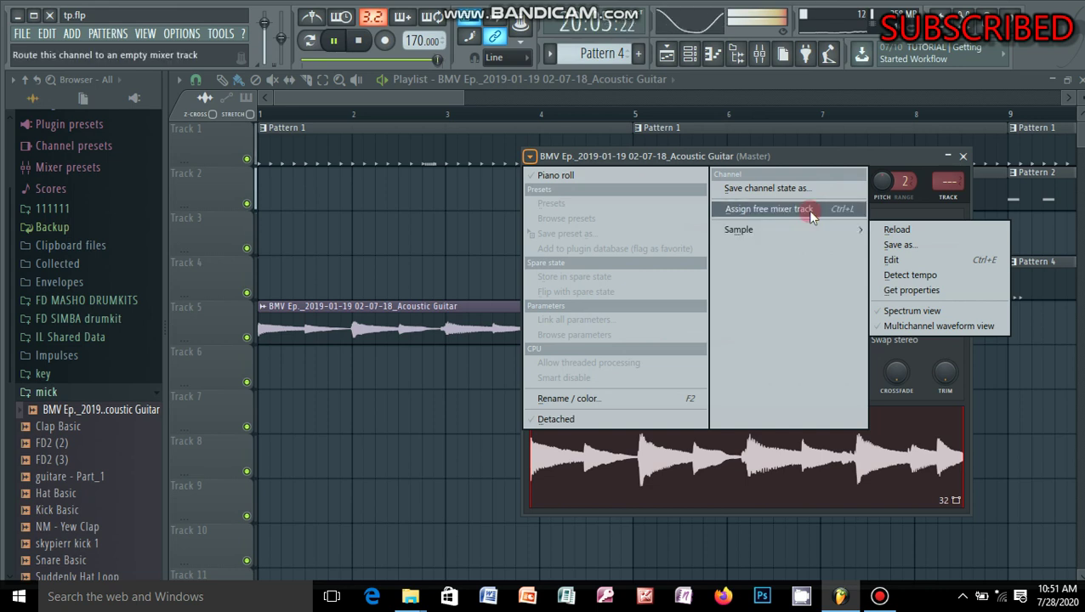
pyautogui.click(812, 217)
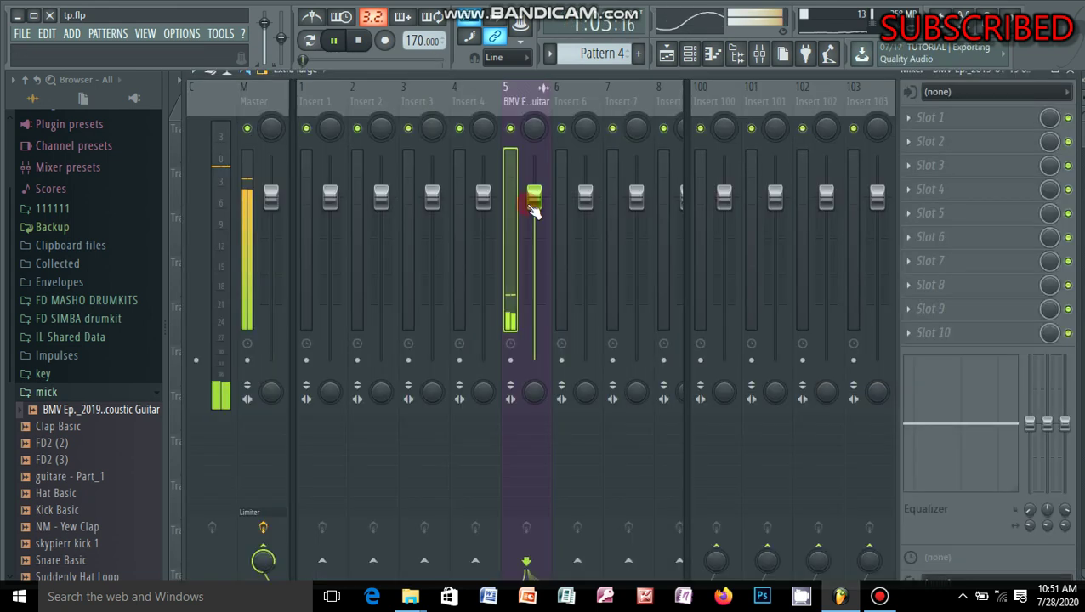
# - Lower the Acoustic Guitar mixer track's volume fader to about -6.6 dB
pyautogui.moveTo(534, 198)
pyautogui.mouseDown()
pyautogui.moveTo(537, 258)
pyautogui.moveTo(538, 208)
pyautogui.mouseUp()
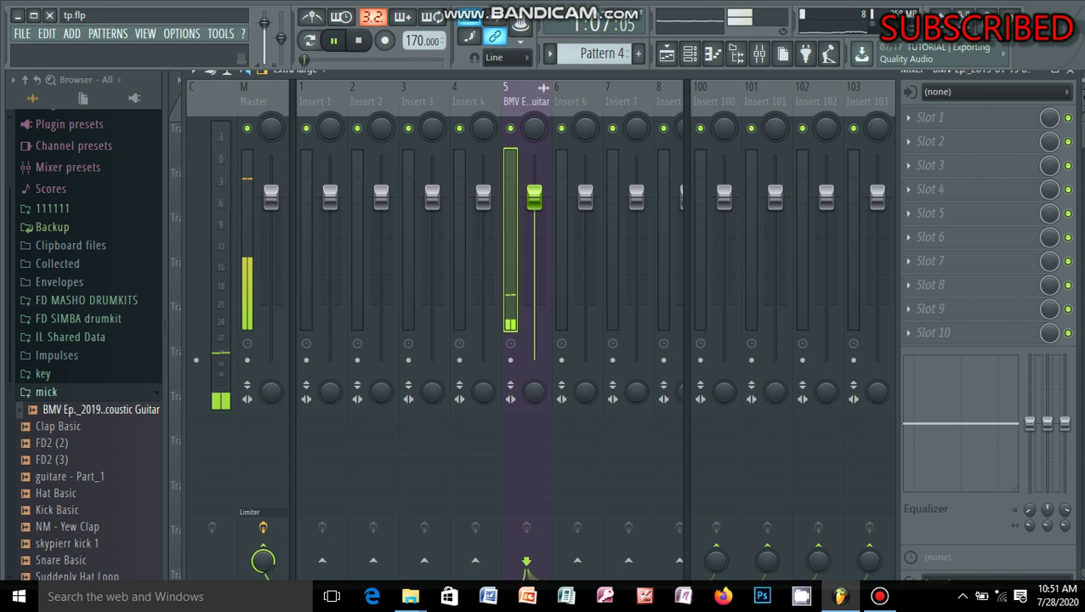
pyautogui.moveTo(534, 197); pyautogui.dragTo(534, 243)
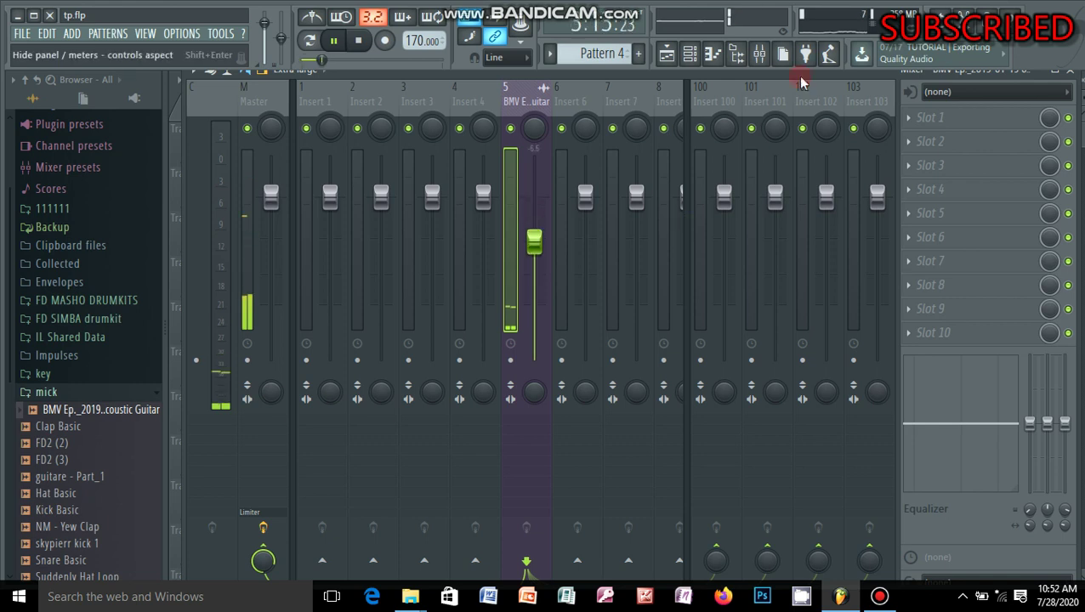
# - Load Fruity Reeverb 2 into Slot 1 of the Acoustic Guitar mixer track
pyautogui.moveTo(798, 76); pyautogui.dragTo(803, 143)
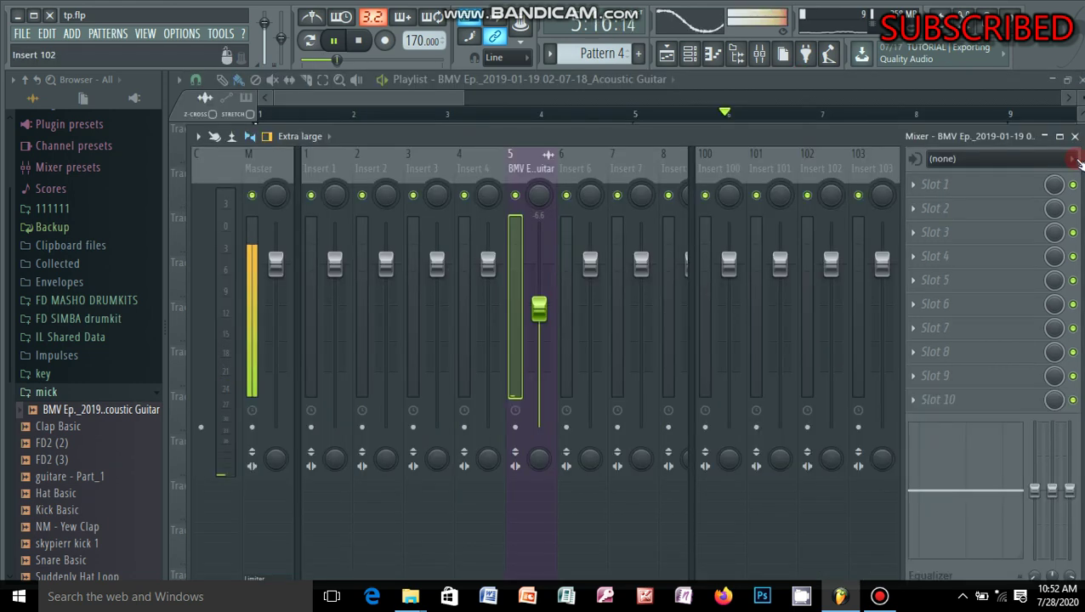
pyautogui.click(1071, 161)
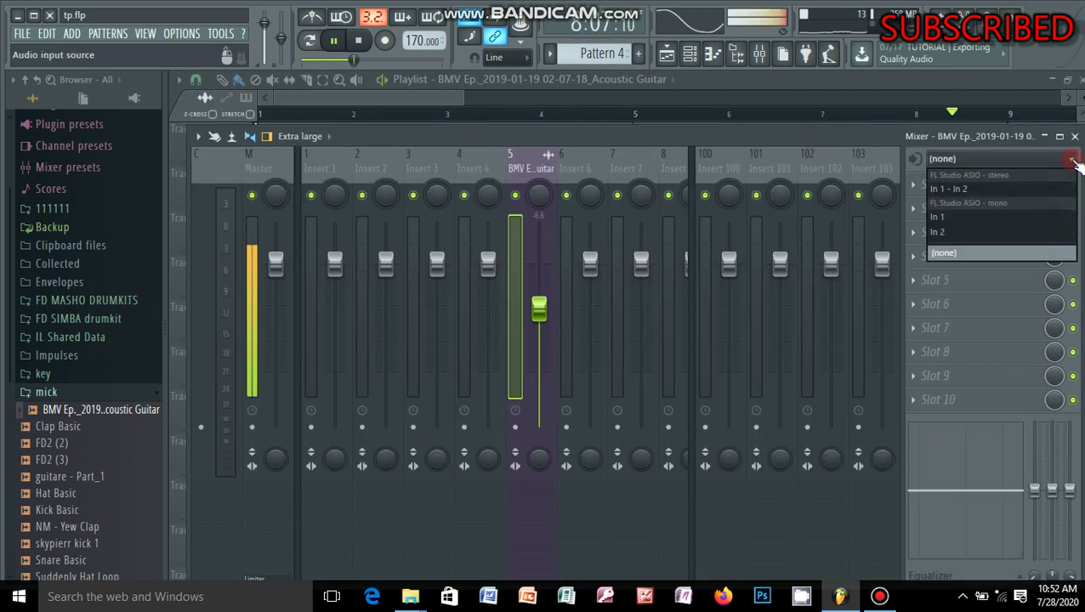
pyautogui.click(985, 189)
pyautogui.click(985, 192)
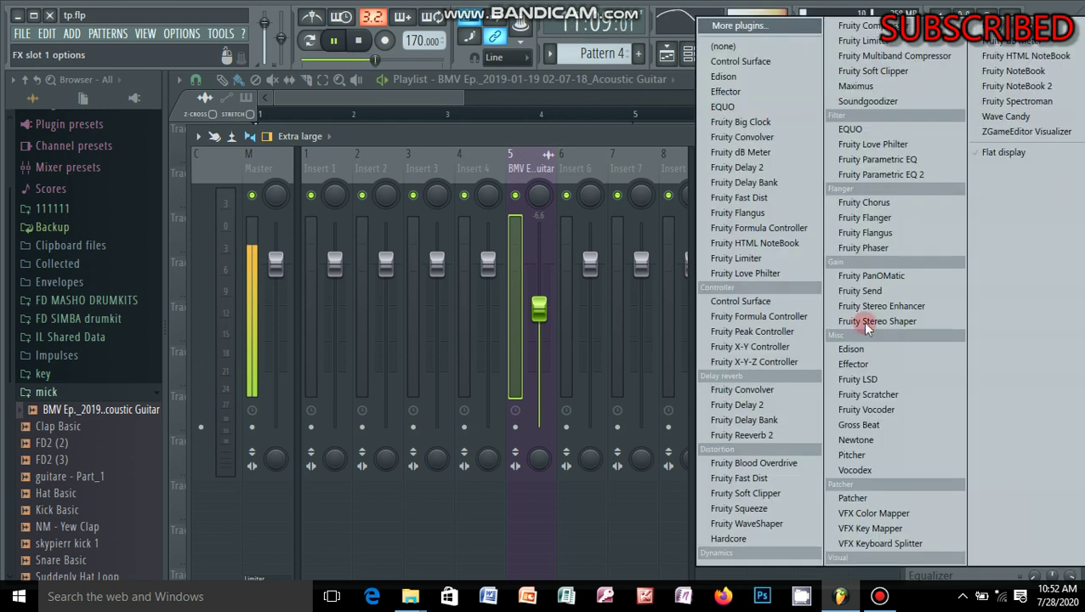
pyautogui.click(770, 433)
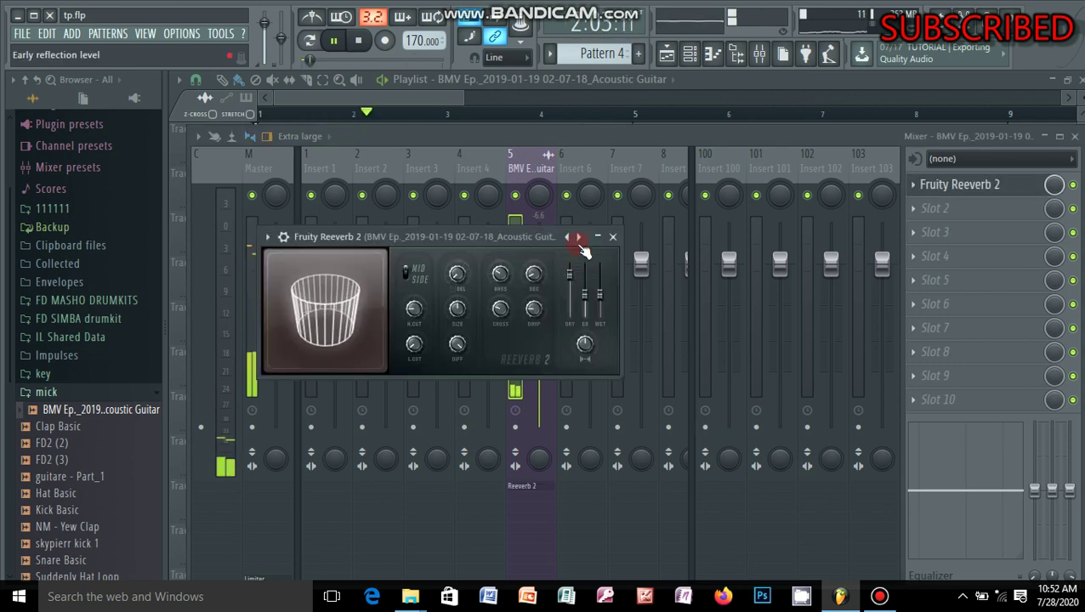
# - Audition the Fruity Reeverb 2 presets, settle on Cathedral, and close the reverb, mixer and channel settings windows
pyautogui.click(578, 238)
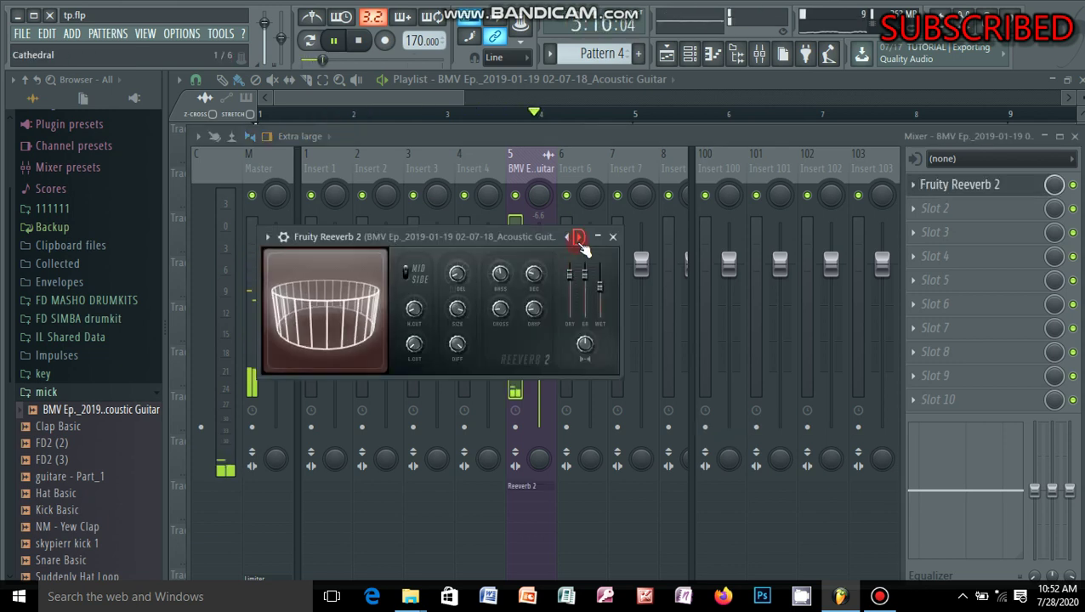
pyautogui.press('space')
pyautogui.press('space')
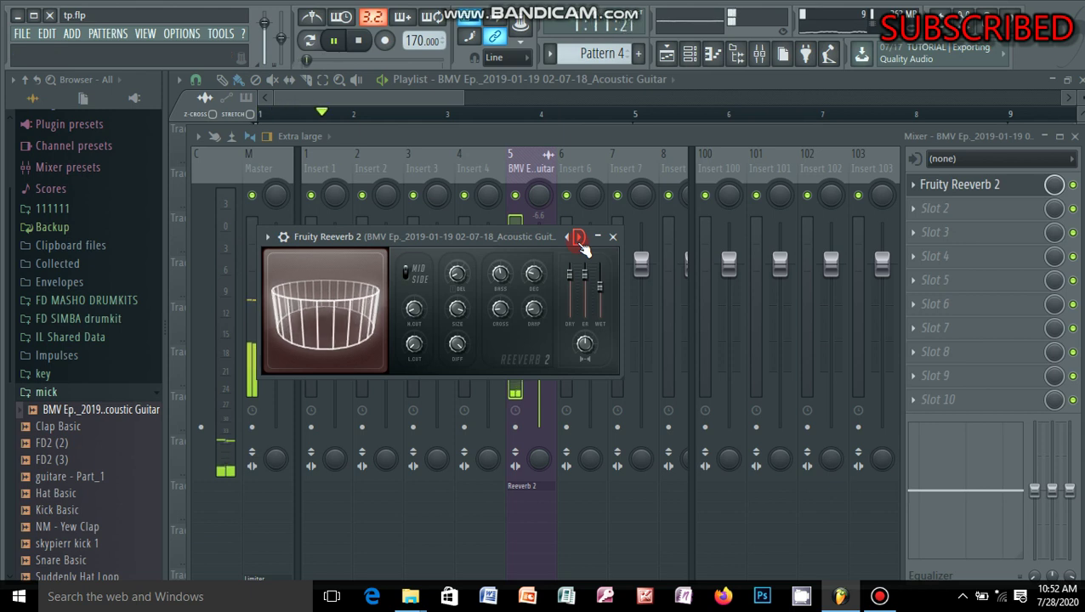
pyautogui.click(579, 239)
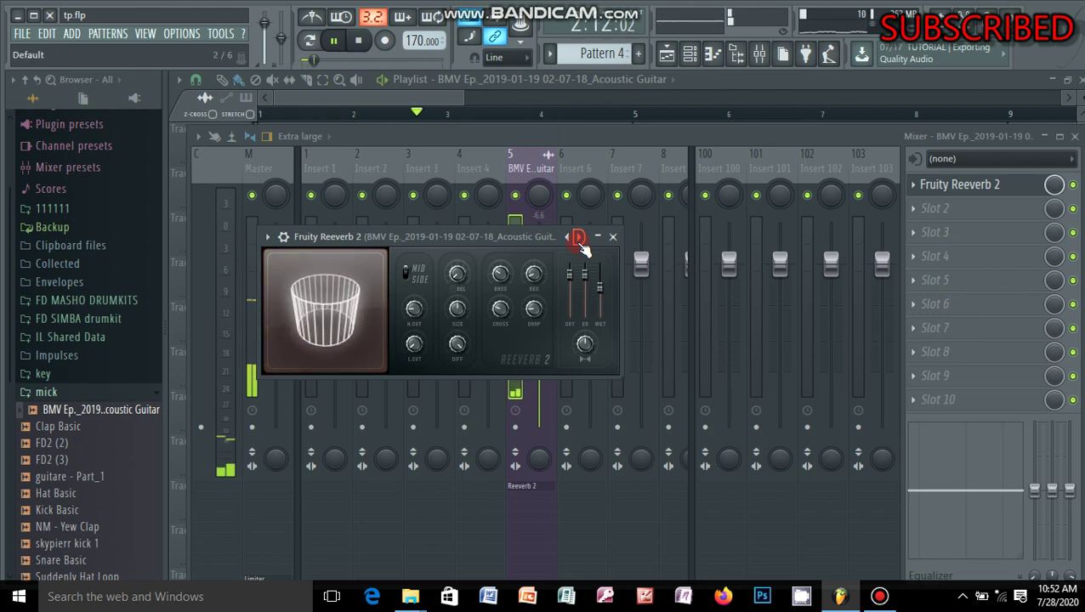
pyautogui.click(579, 239)
pyautogui.click(579, 239)
pyautogui.click(579, 239)
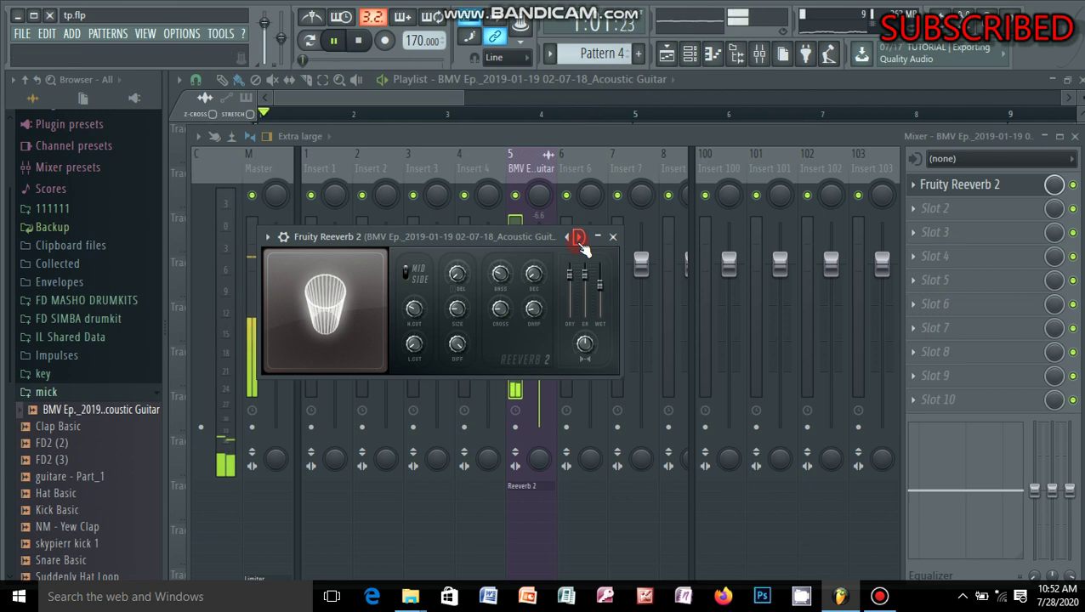
pyautogui.click(579, 239)
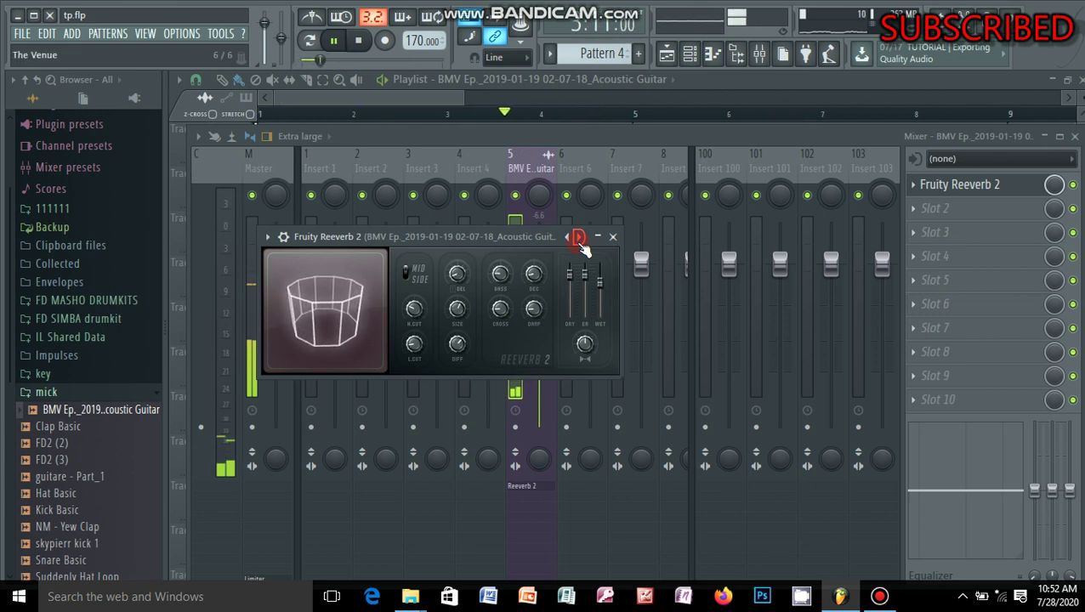
pyautogui.click(579, 239)
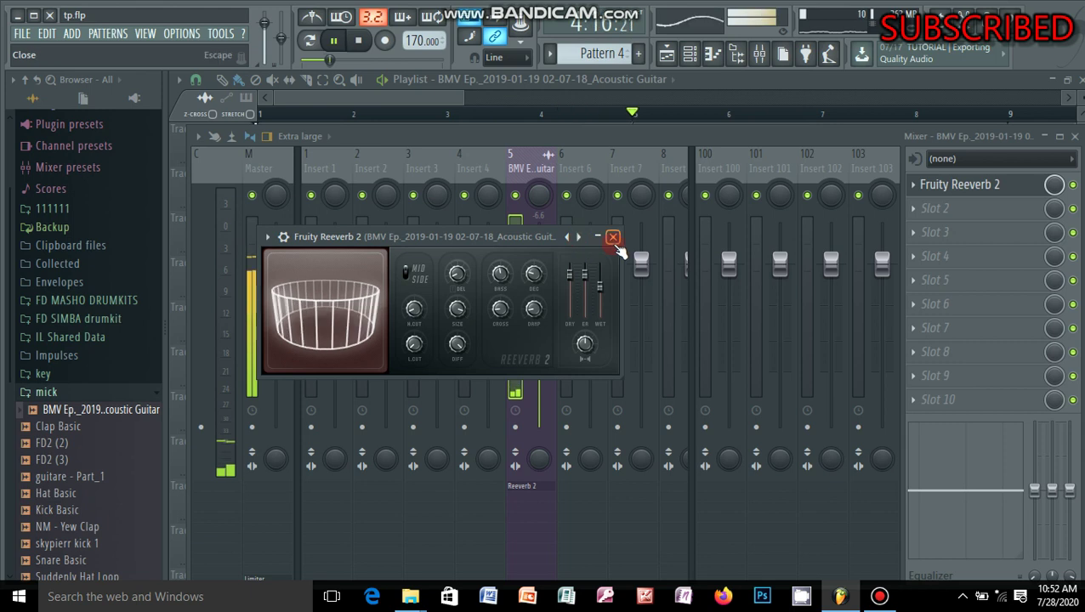
pyautogui.click(612, 240)
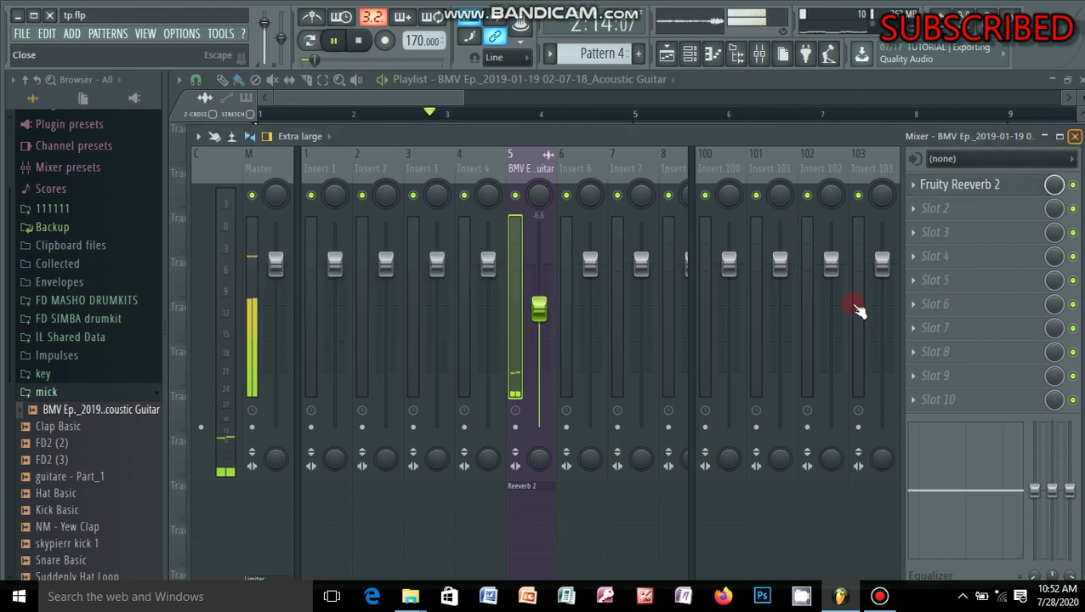
pyautogui.press('Escape')
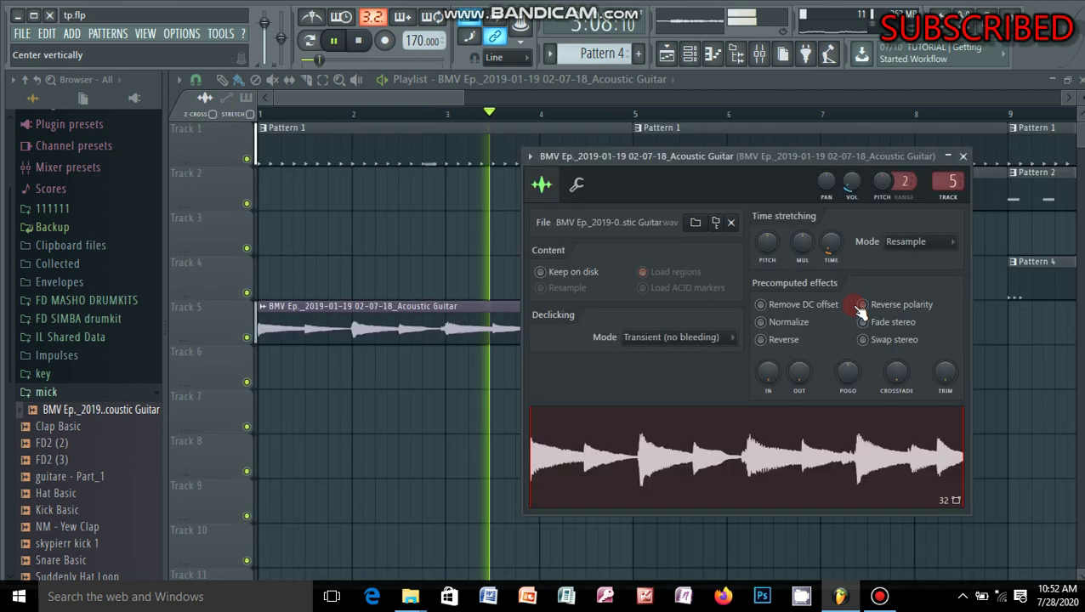
pyautogui.click(964, 158)
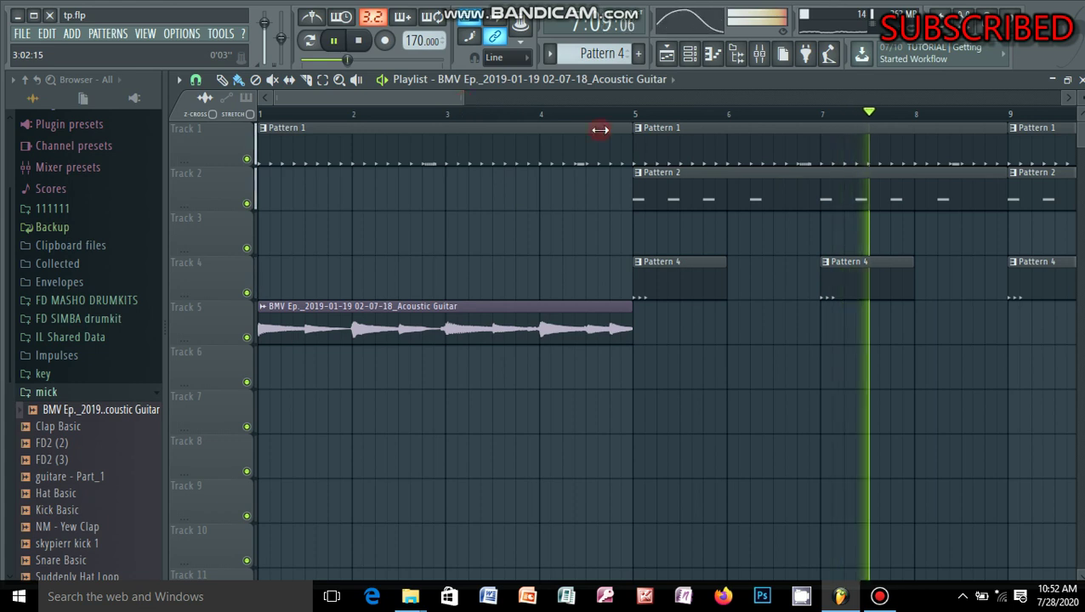
# - Place an Acoustic Guitar clip at bar 9 on Track 5 and delete both Pattern 3 clips from Track 3
pyautogui.scroll(-3, 600, 129)
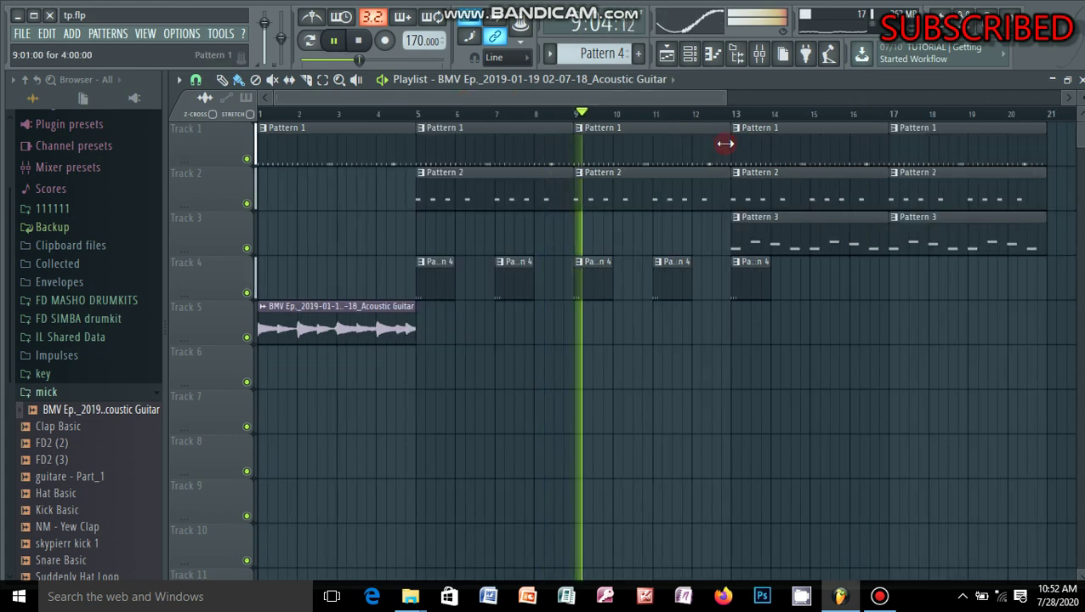
pyautogui.click(575, 337)
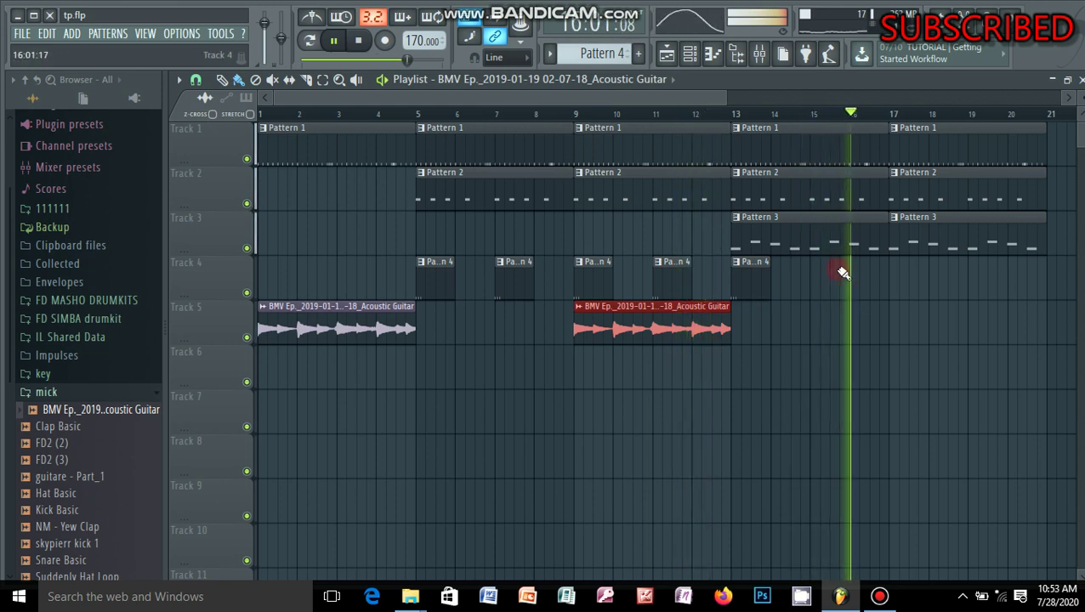
pyautogui.rightClick(838, 243)
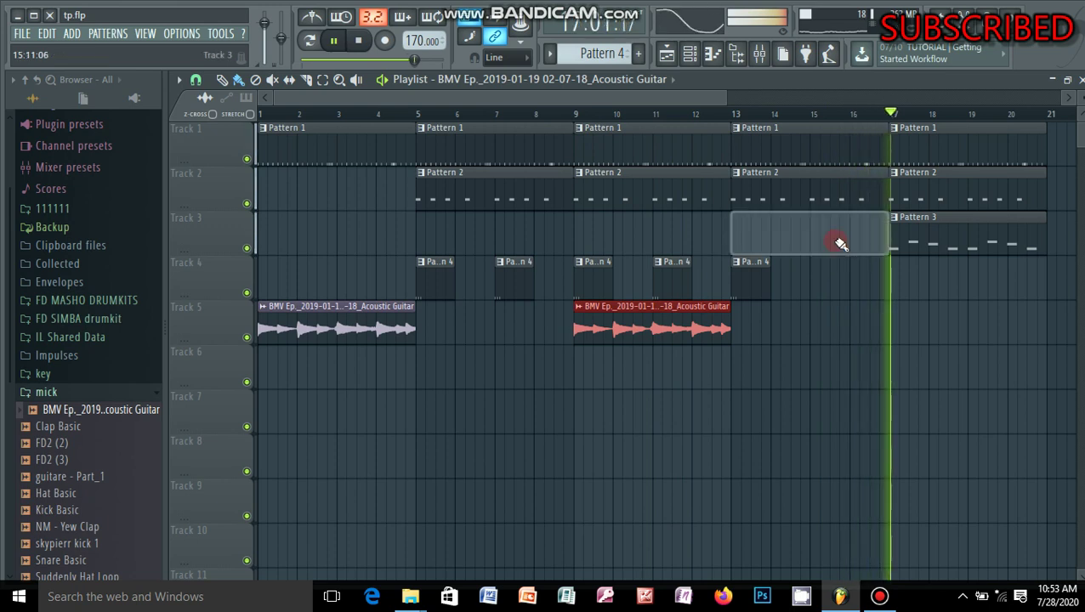
pyautogui.rightClick(932, 243)
# - Add Acoustic Guitar clips at bars 13 and 17 on Track 5 and save the project
pyautogui.click(853, 315)
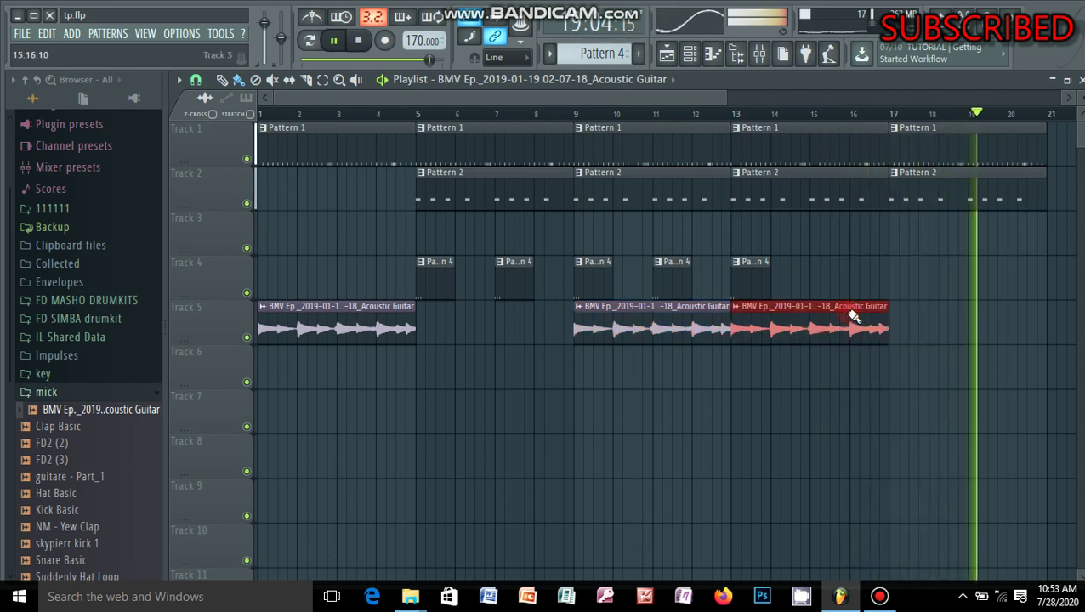
pyautogui.hotkey('ctrl', 'b')
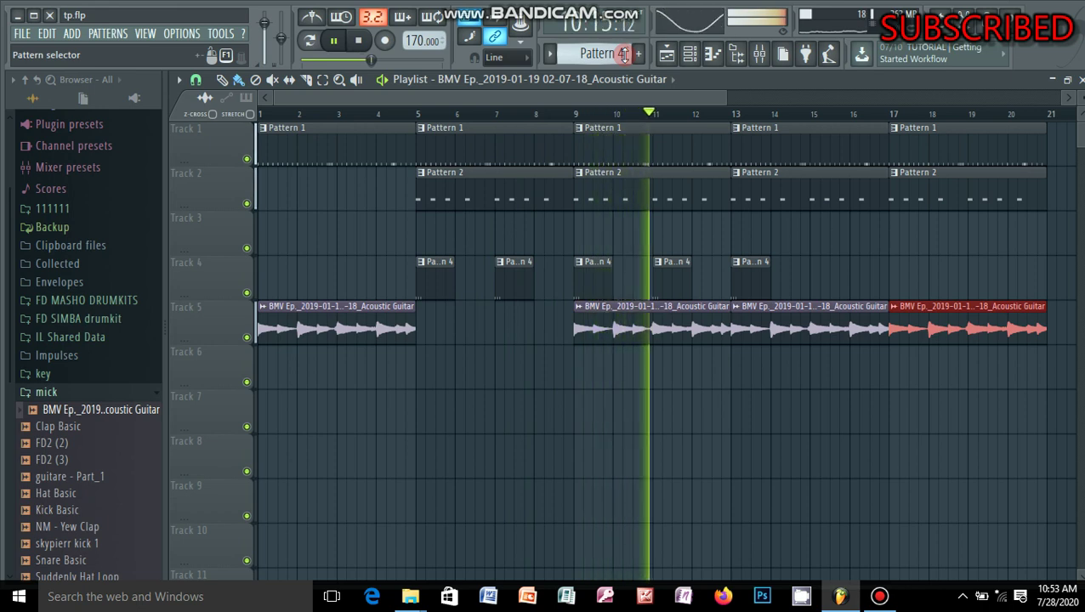
pyautogui.hotkey('ctrl', 's')
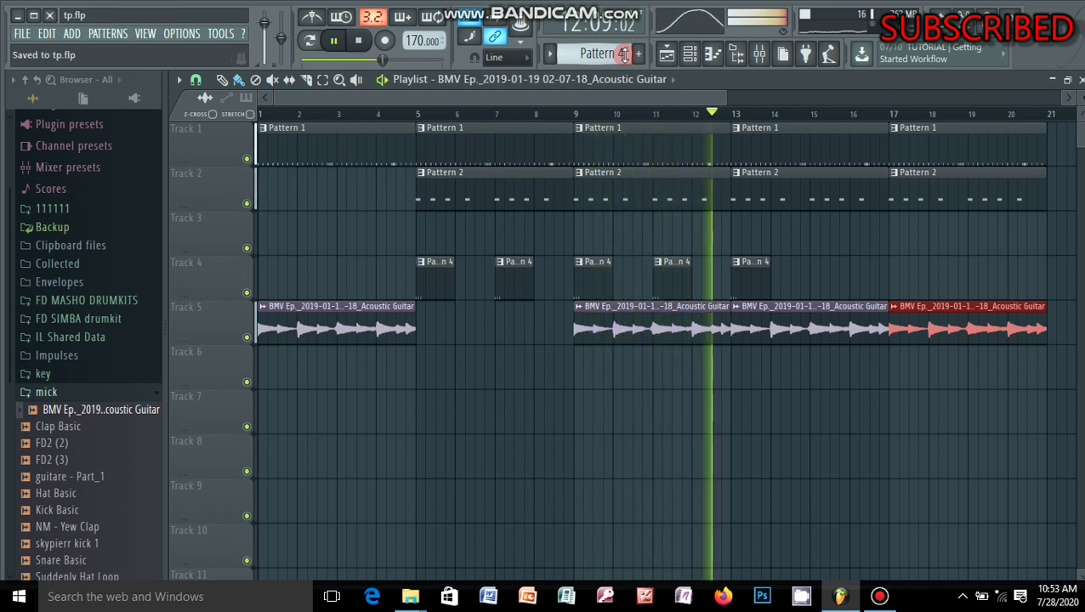
# - Set the arpeggiator chord of Pattern 4's FDK (4) channel to (none) and close its settings
pyautogui.doubleClick(434, 297)
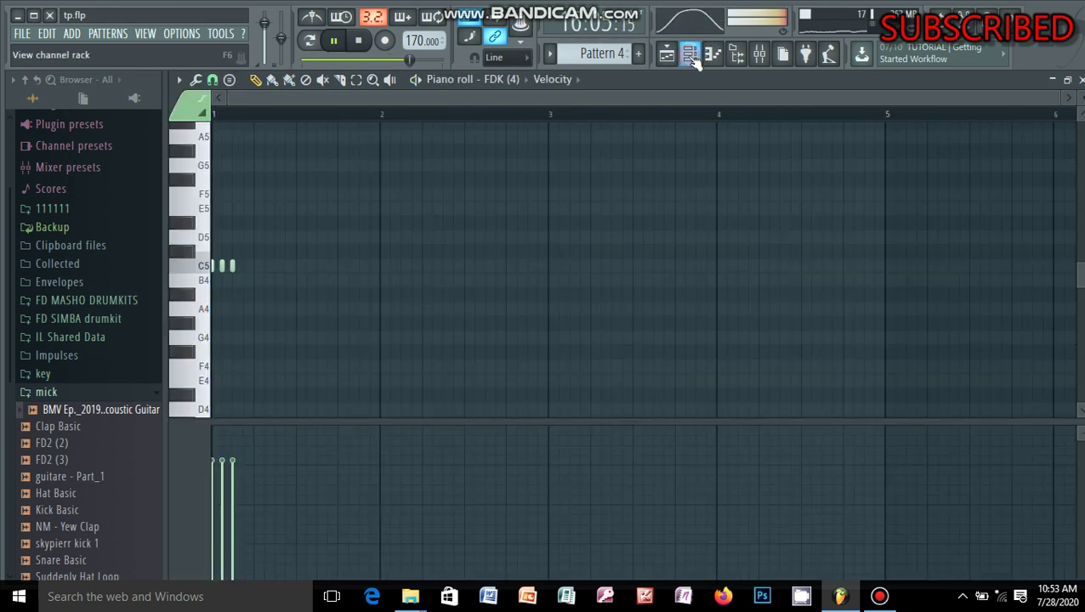
pyautogui.click(691, 55)
pyautogui.click(289, 328)
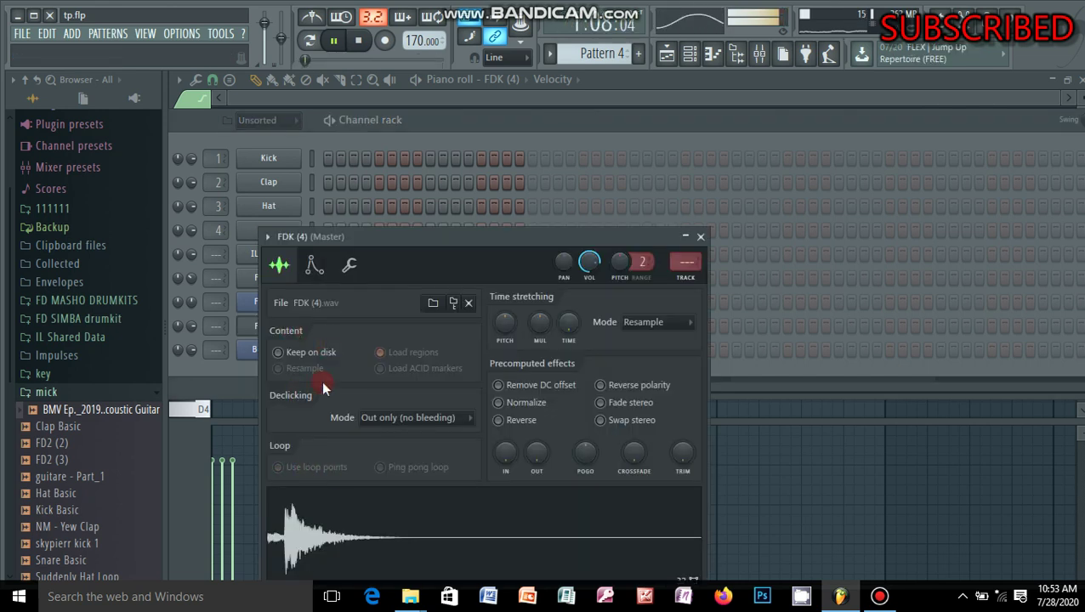
pyautogui.click(356, 267)
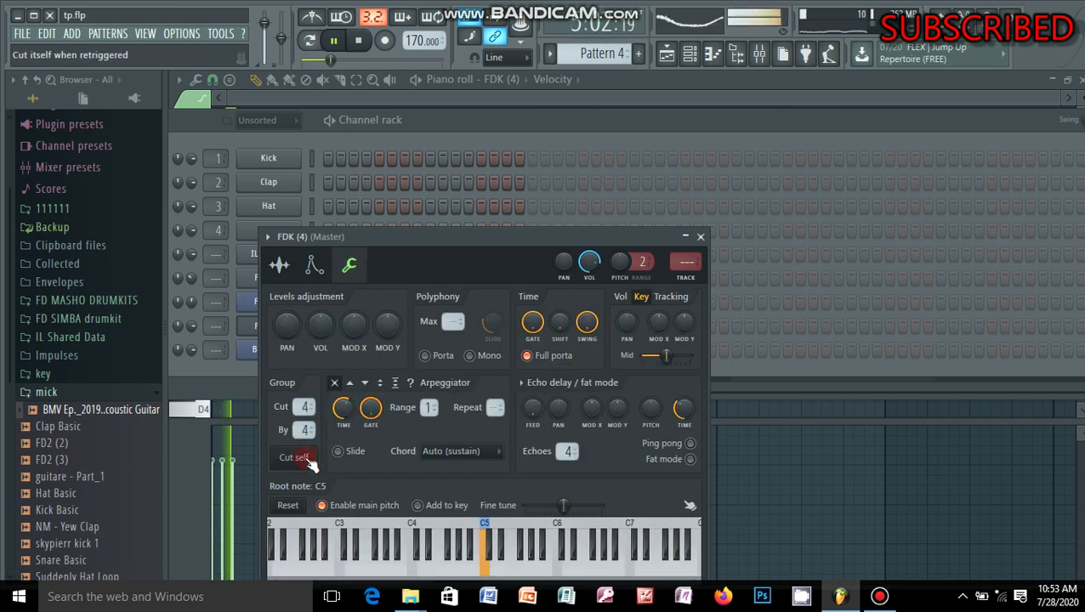
pyautogui.click(499, 451)
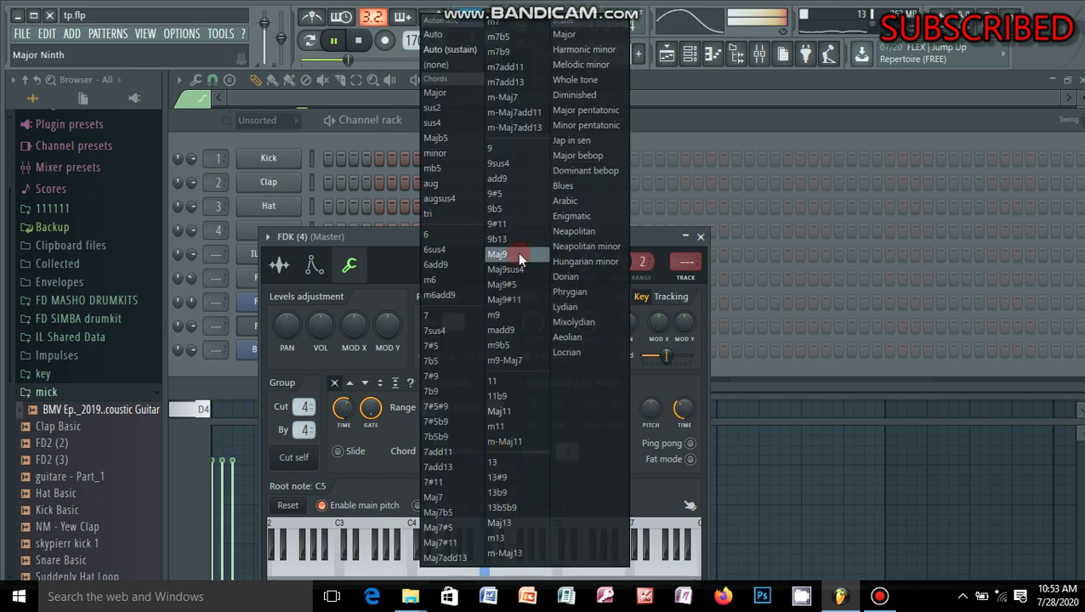
pyautogui.click(460, 65)
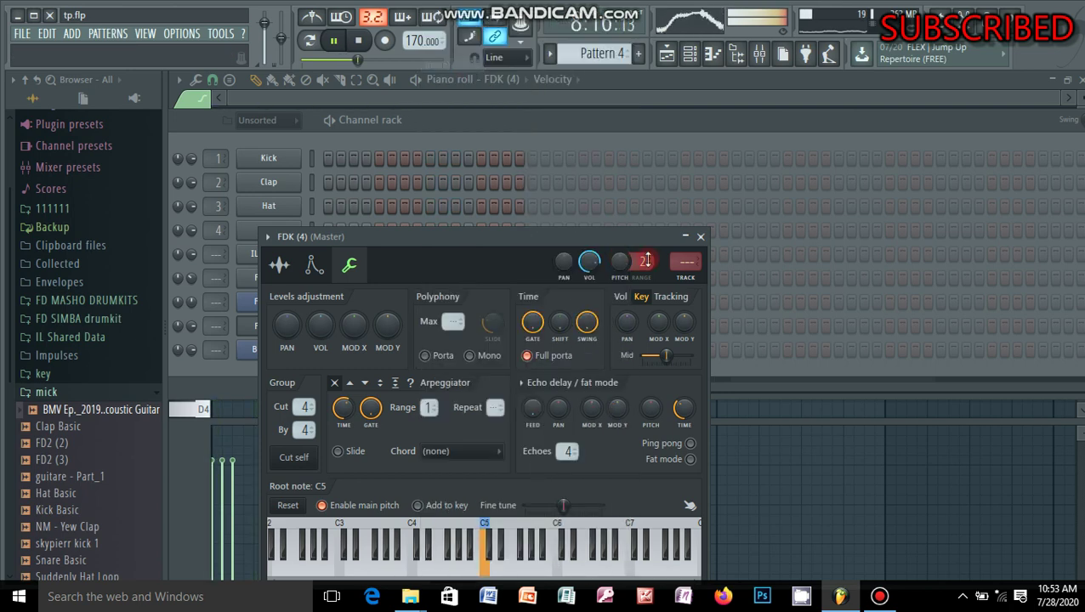
pyautogui.click(700, 239)
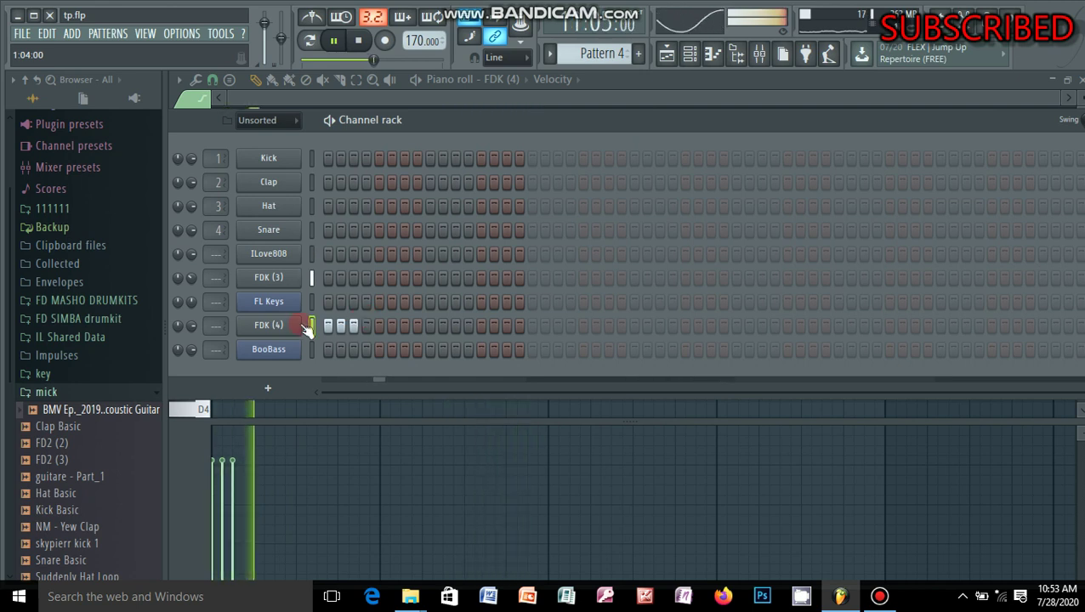
# - Route the FDK (4) channel to a free mixer track
pyautogui.click(281, 325)
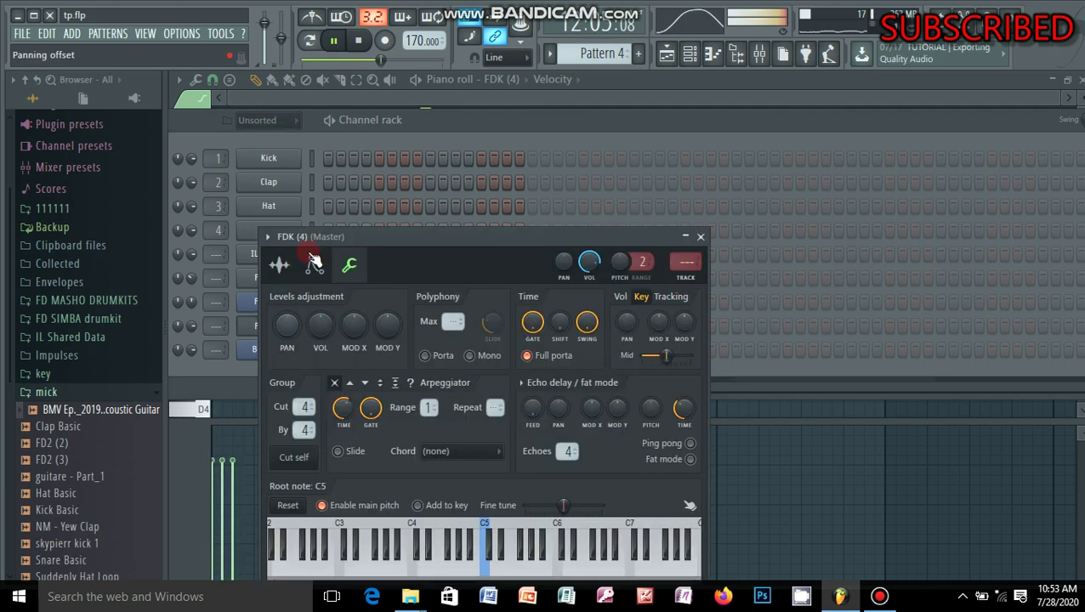
pyautogui.click(269, 237)
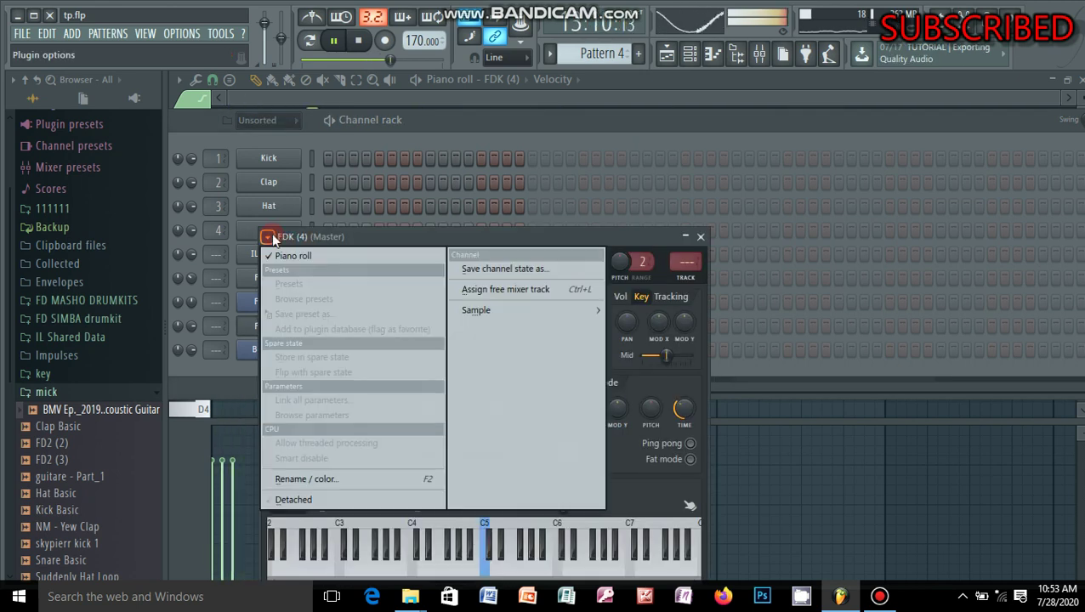
pyautogui.click(517, 290)
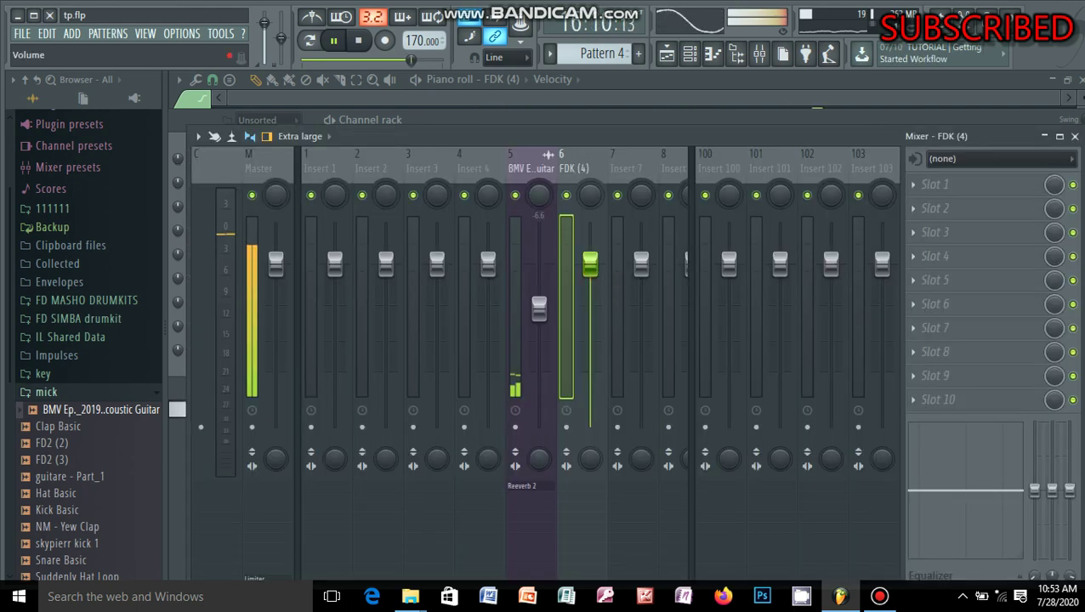
# - Lower the FDK (4) mixer track's fader to -4.7 dB and load Gross Beat in its first effect slot
pyautogui.moveTo(591, 264); pyautogui.dragTo(593, 302)
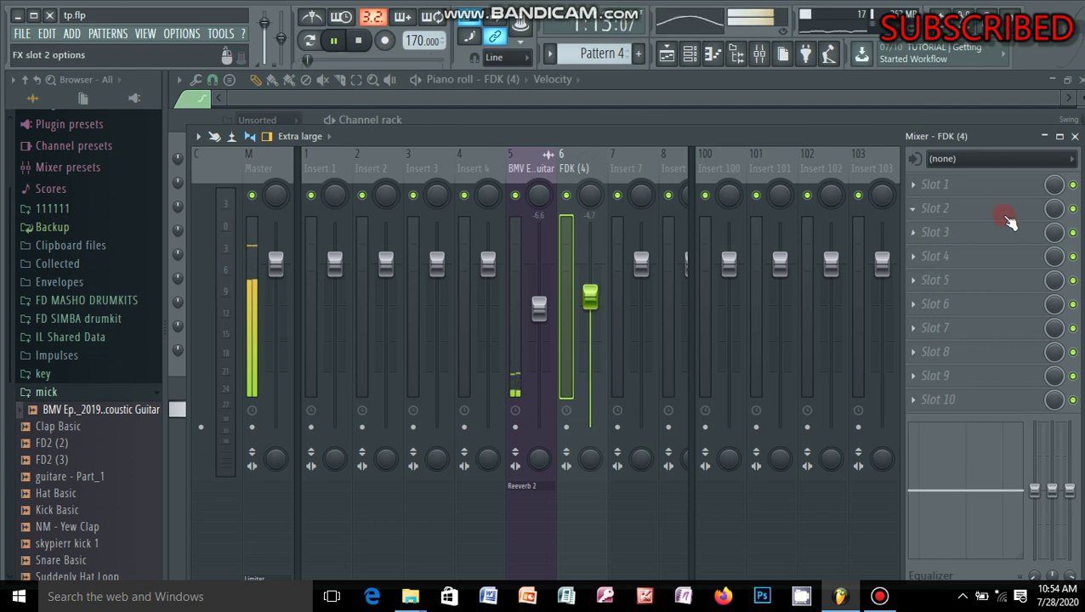
pyautogui.click(1070, 161)
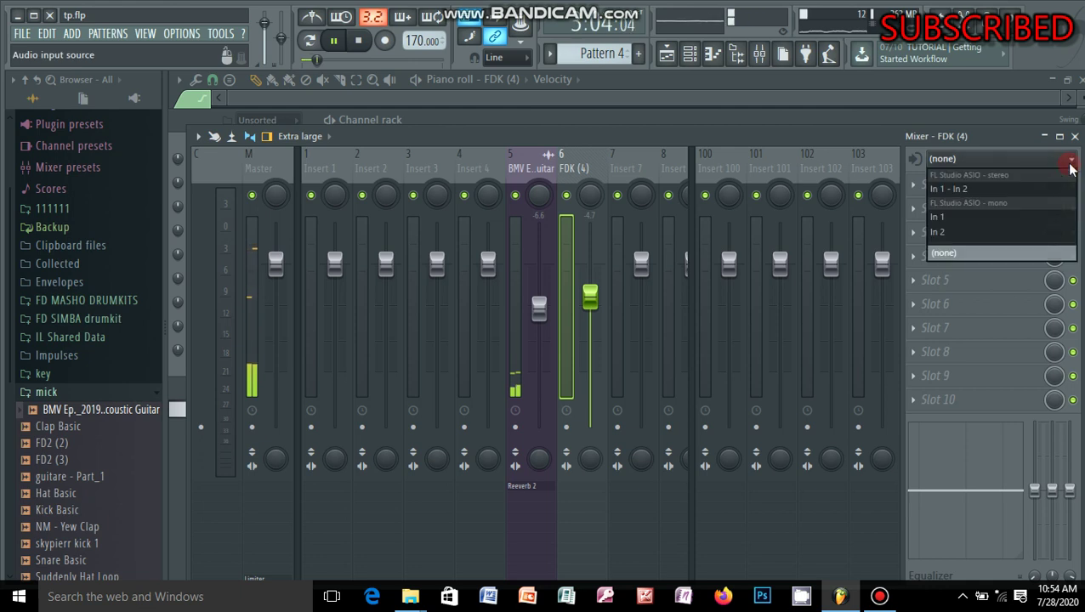
pyautogui.click(1012, 179)
pyautogui.click(1013, 190)
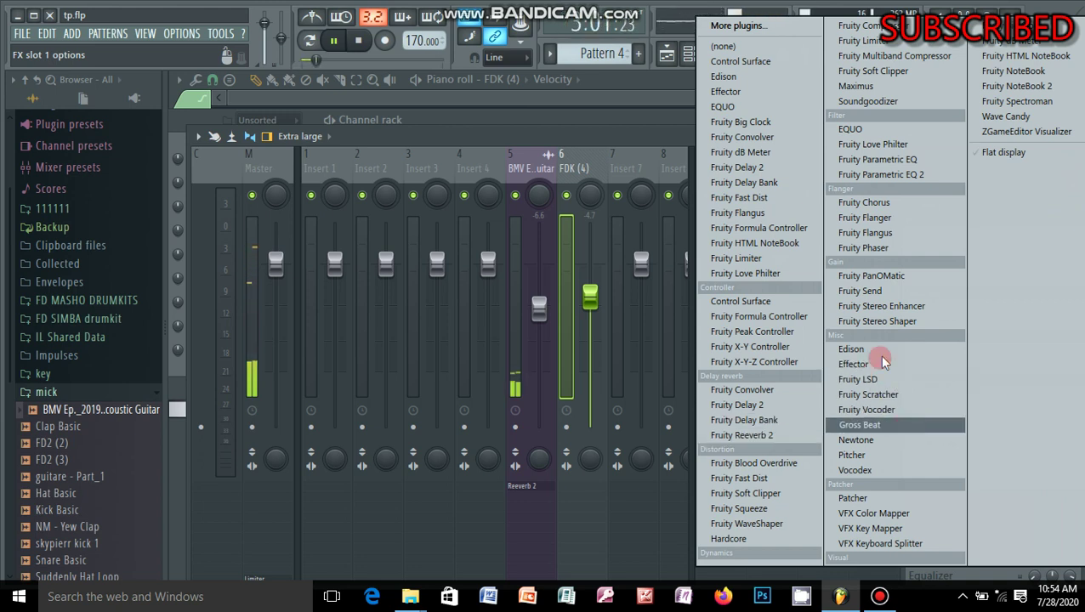
pyautogui.click(877, 426)
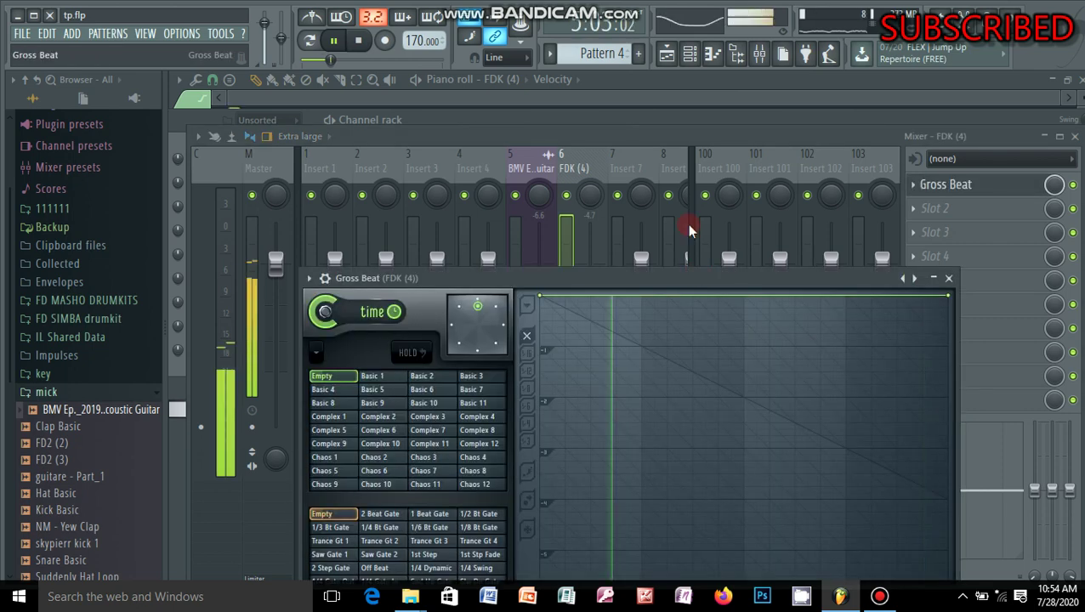
# - Advance Gross Beat through its presets to the set with beat repeats, scratches and gates, and close the plugin
pyautogui.moveTo(692, 276); pyautogui.dragTo(670, 162)
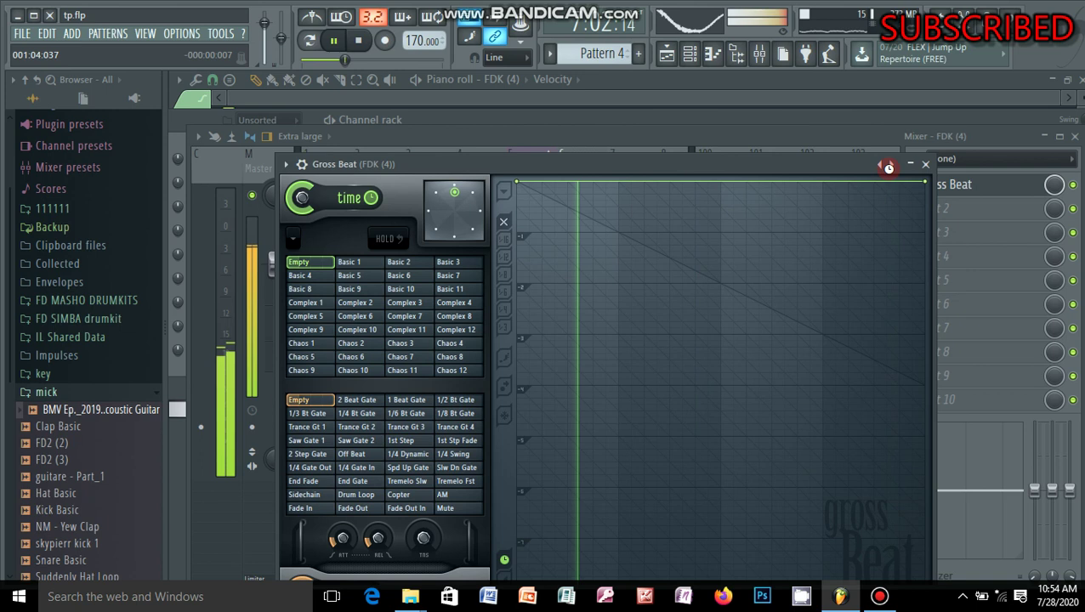
pyautogui.click(891, 166)
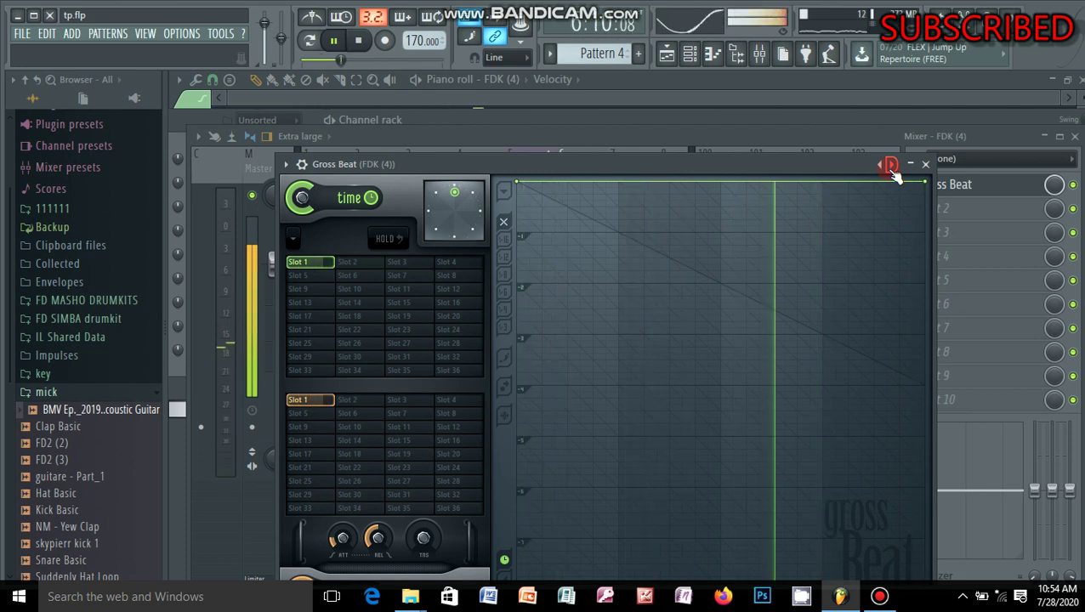
pyautogui.click(890, 166)
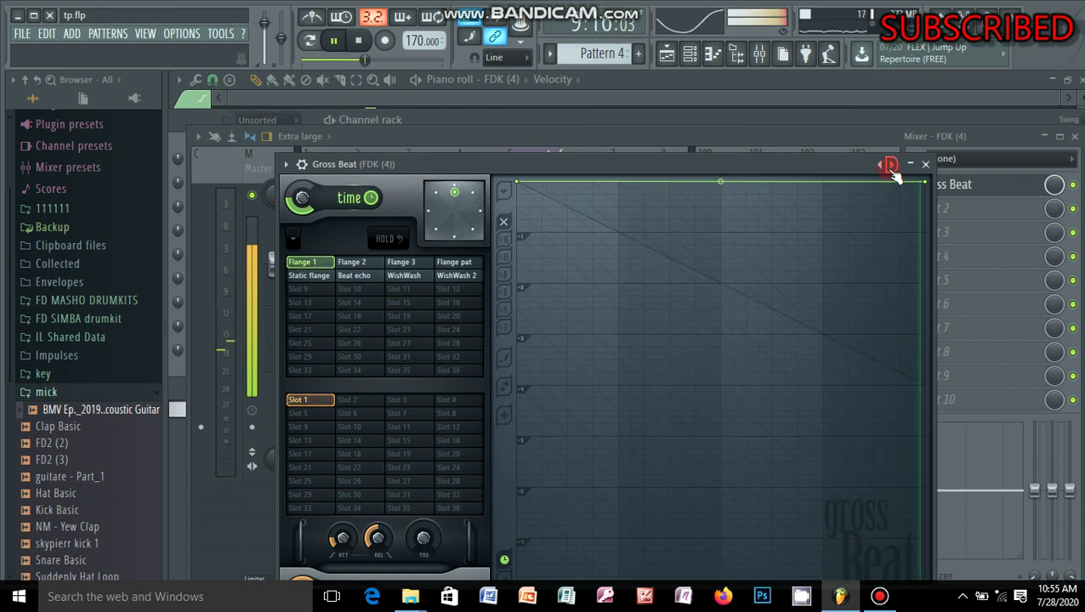
pyautogui.click(889, 166)
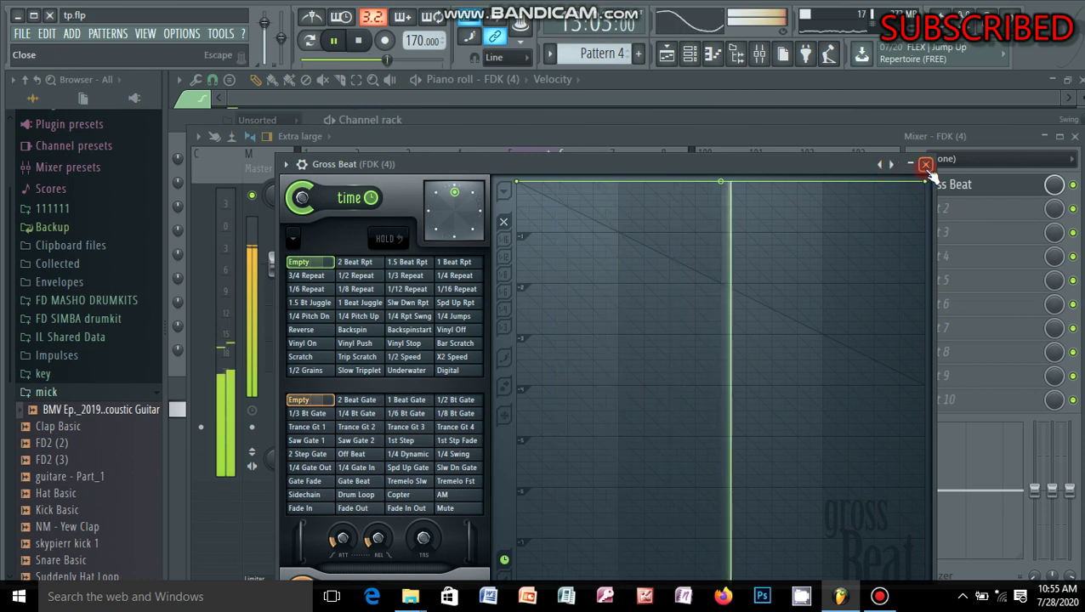
pyautogui.click(926, 164)
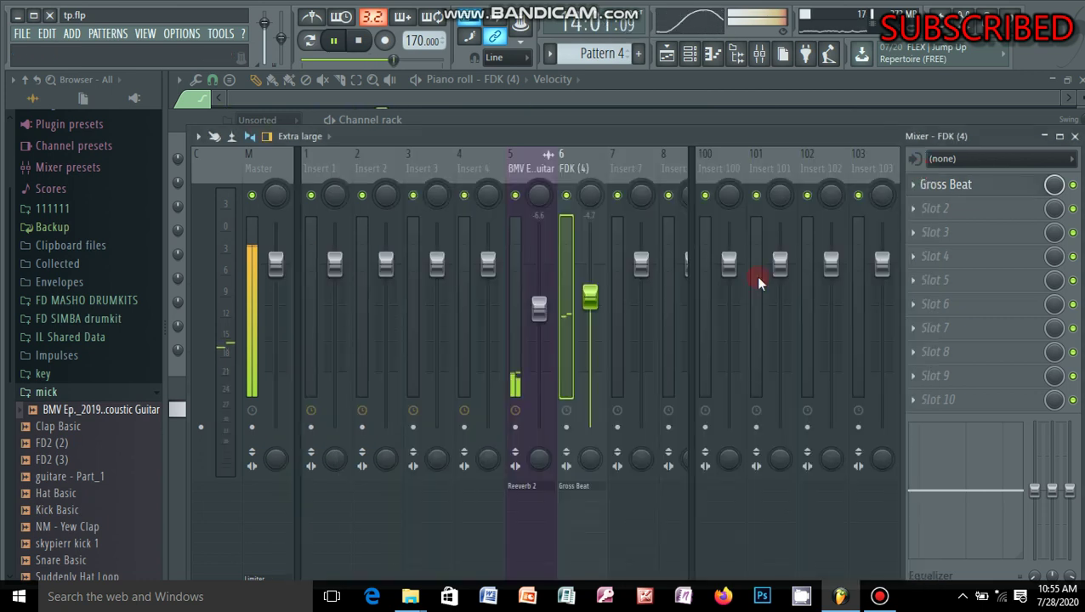
# - Lower the FDK (4) mixer track's fader to -8.4 dB and close the mixer and the channel settings
pyautogui.moveTo(598, 303); pyautogui.dragTo(598, 315)
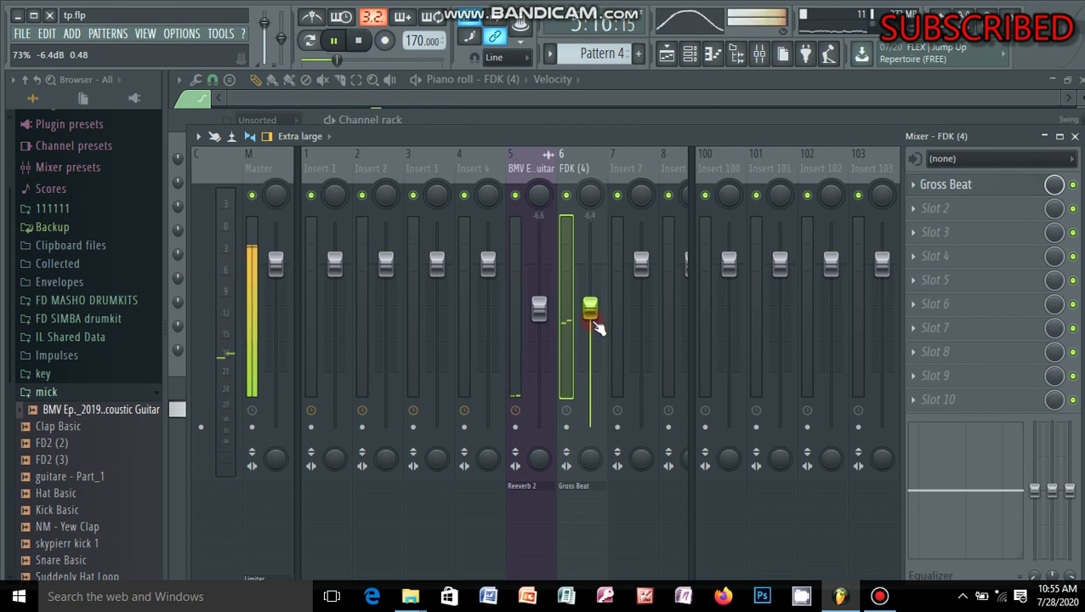
pyautogui.moveTo(598, 327); pyautogui.dragTo(598, 341)
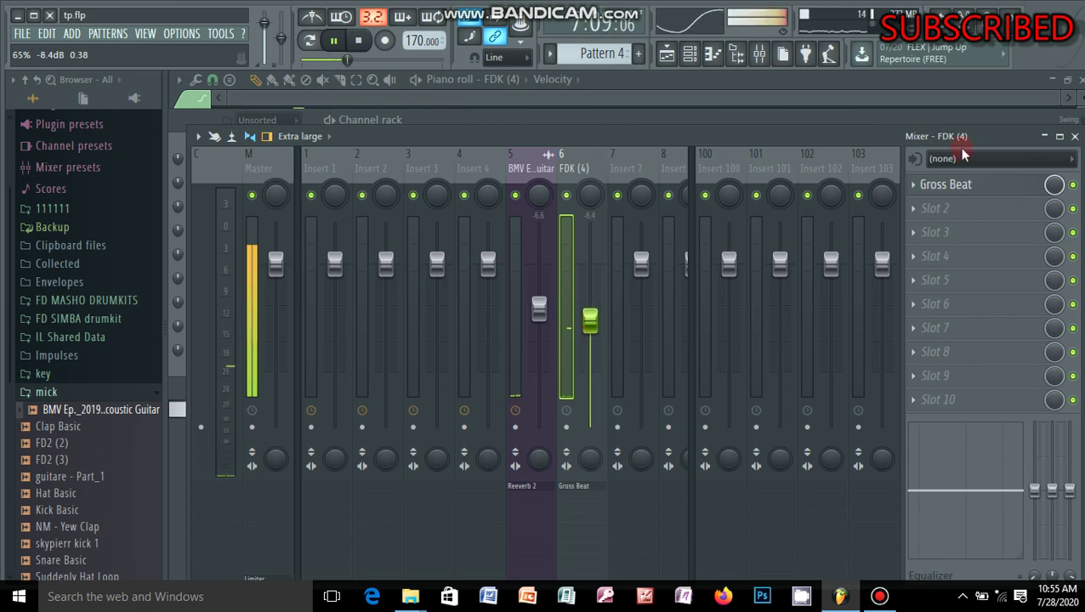
pyautogui.click(1074, 136)
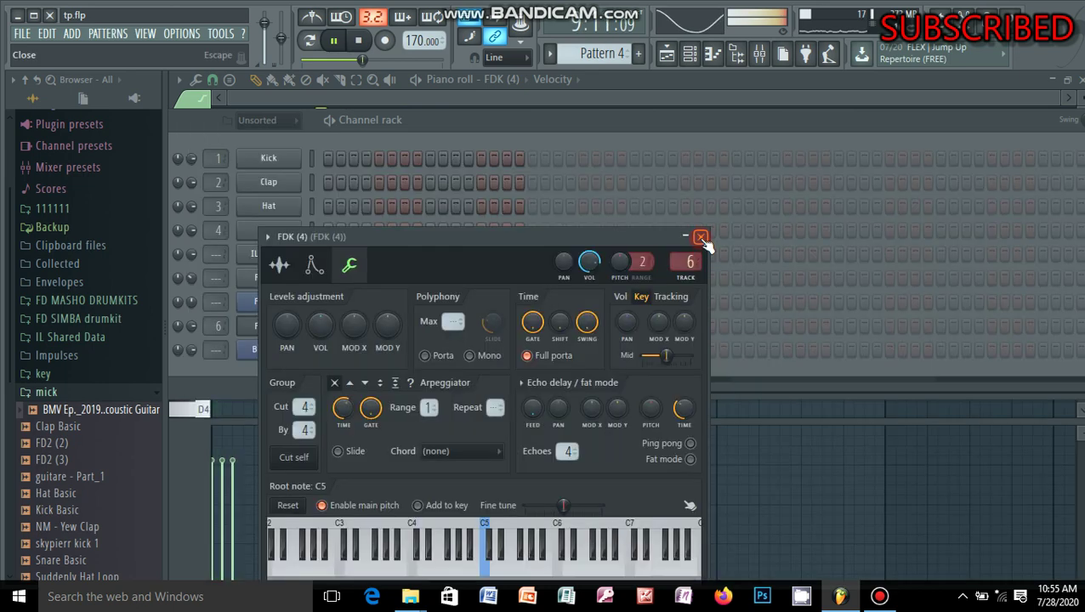
pyautogui.click(700, 237)
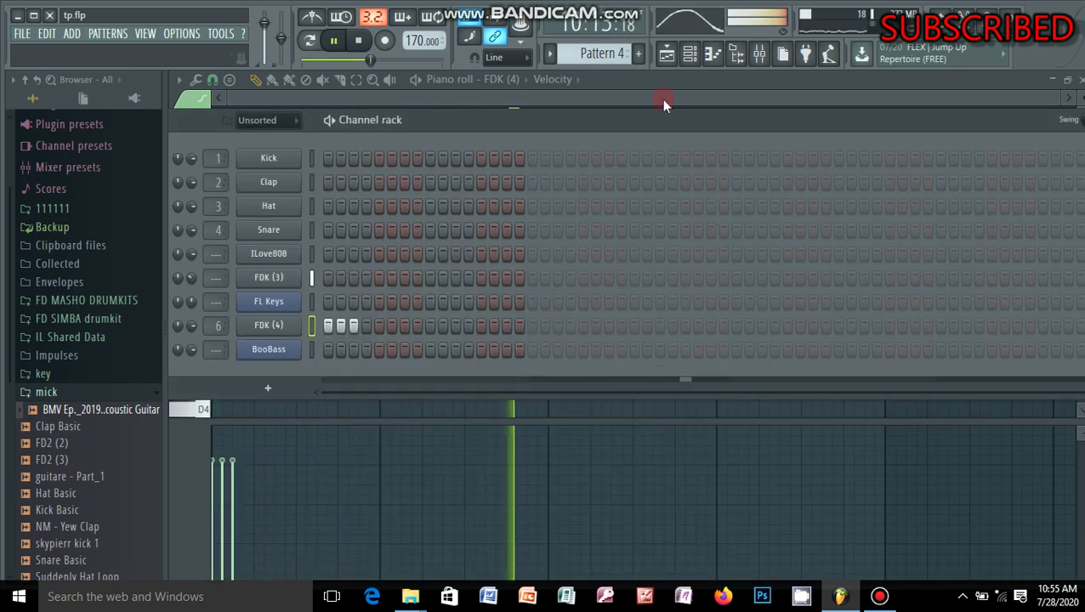
# - In Pattern 1, make the FDK (3) channel cut itself and set its arpeggiator chord to (none)
pyautogui.moveTo(623, 53); pyautogui.dragTo(623, 81)
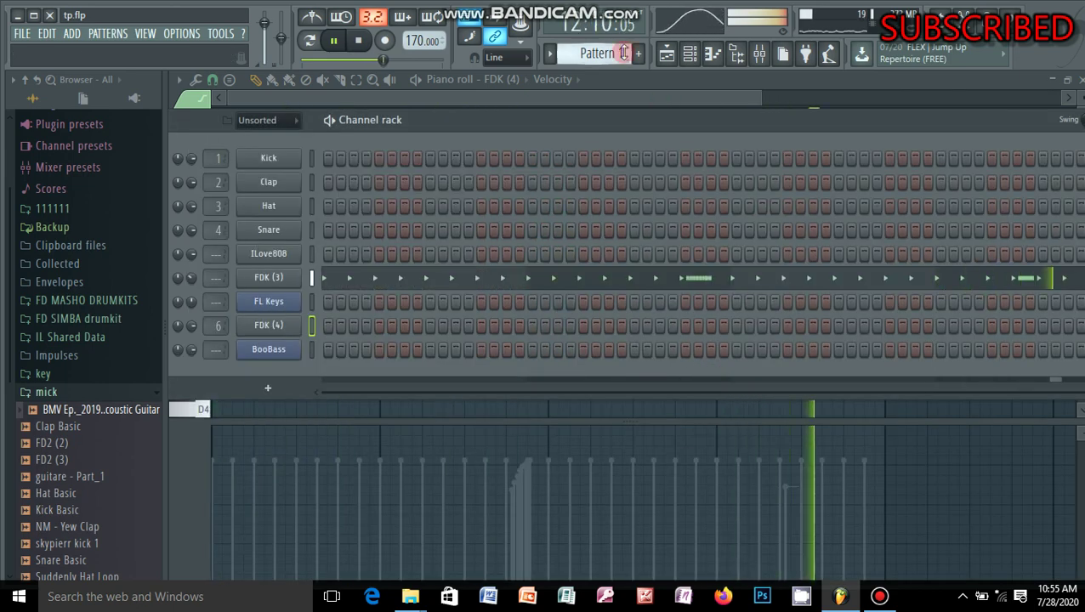
pyautogui.click(277, 281)
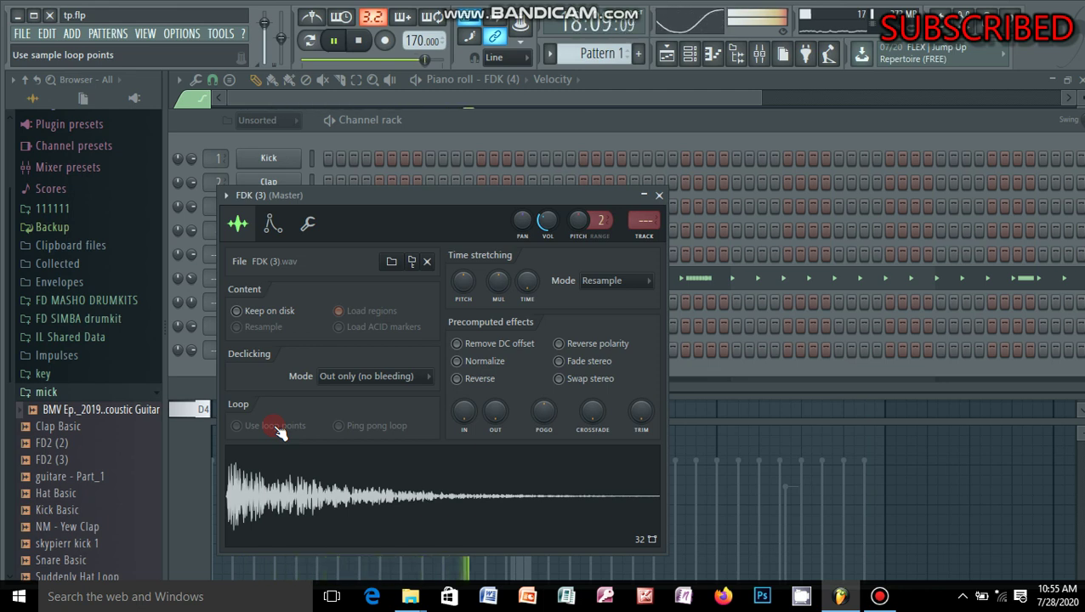
pyautogui.click(312, 228)
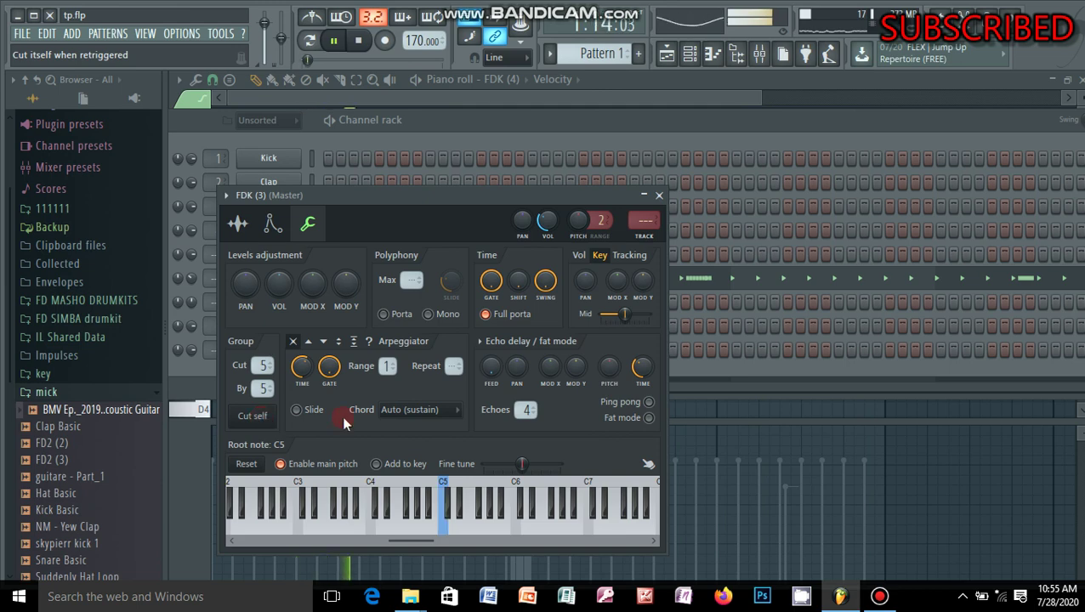
pyautogui.click(451, 412)
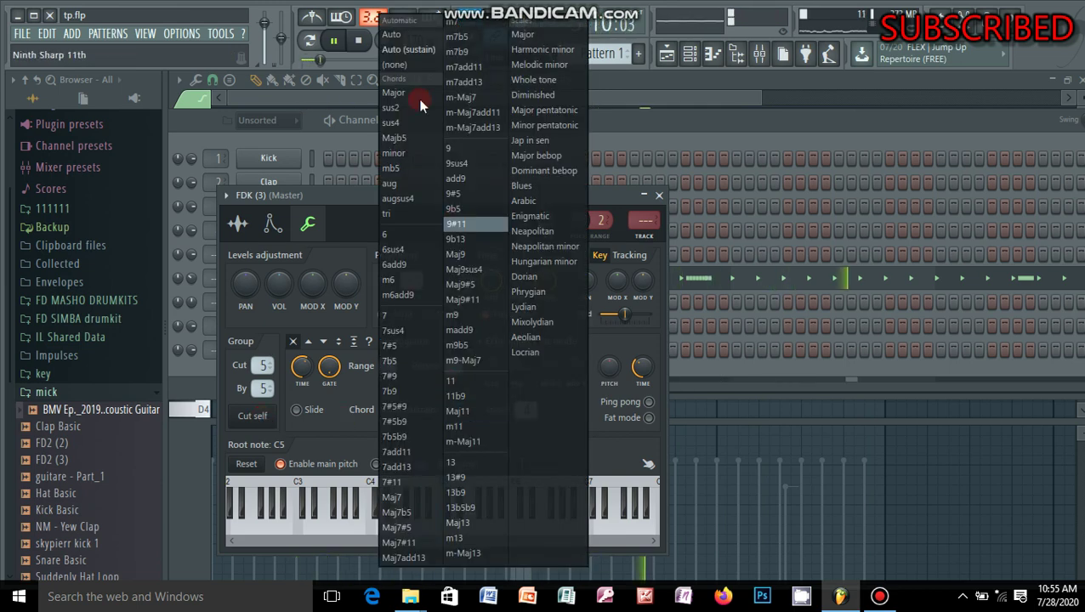
pyautogui.click(408, 65)
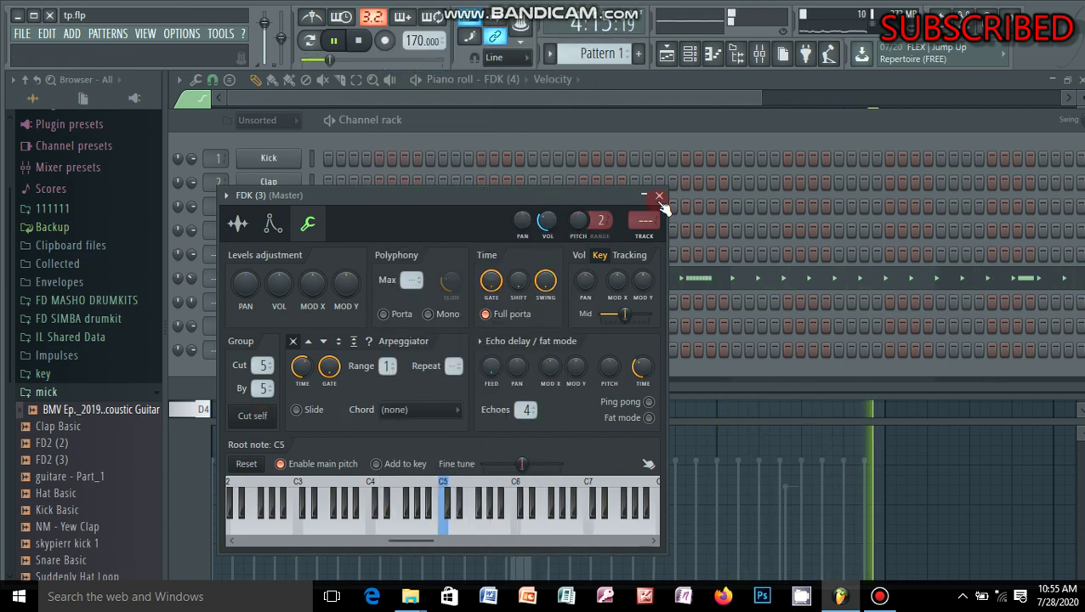
# - Assign the FDK (3) channel to a free mixer track and lower that track's fader to -4.0 dB
pyautogui.click(226, 195)
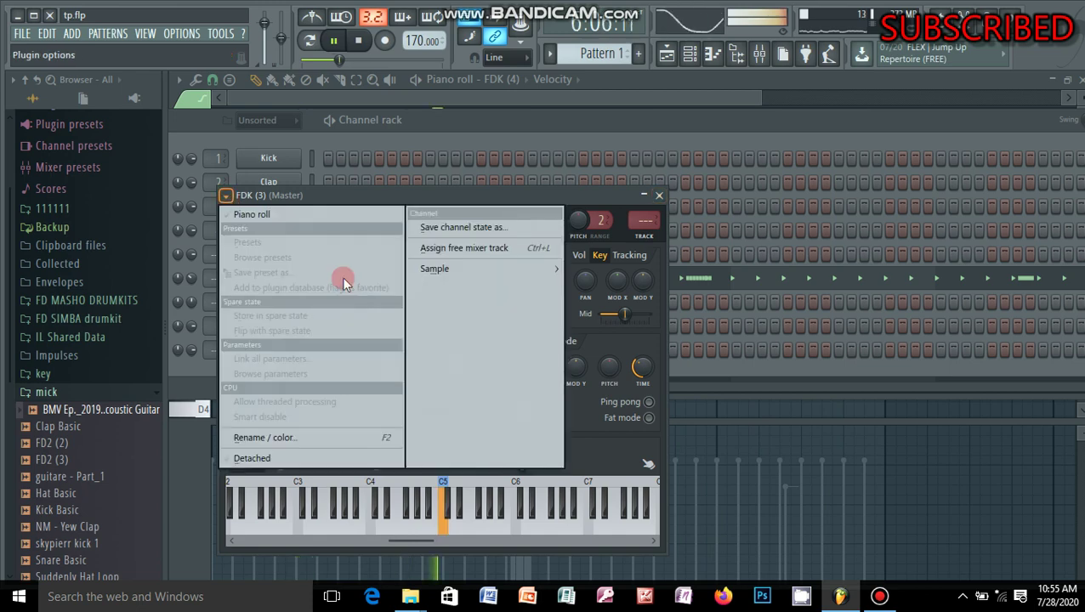
pyautogui.click(491, 249)
pyautogui.moveTo(642, 265); pyautogui.dragTo(647, 292)
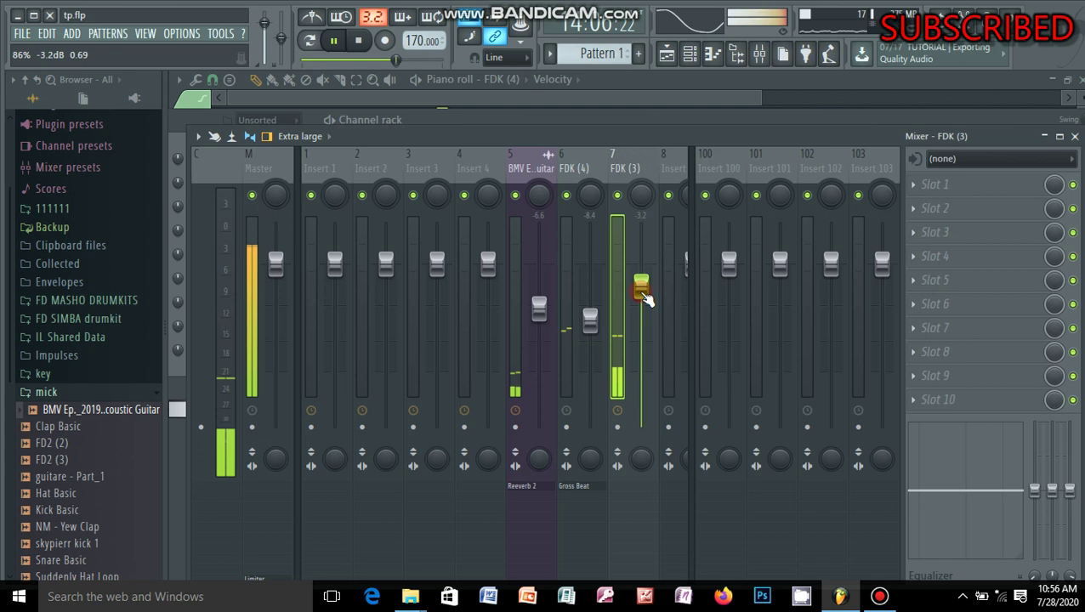
pyautogui.moveTo(647, 298); pyautogui.dragTo(646, 302)
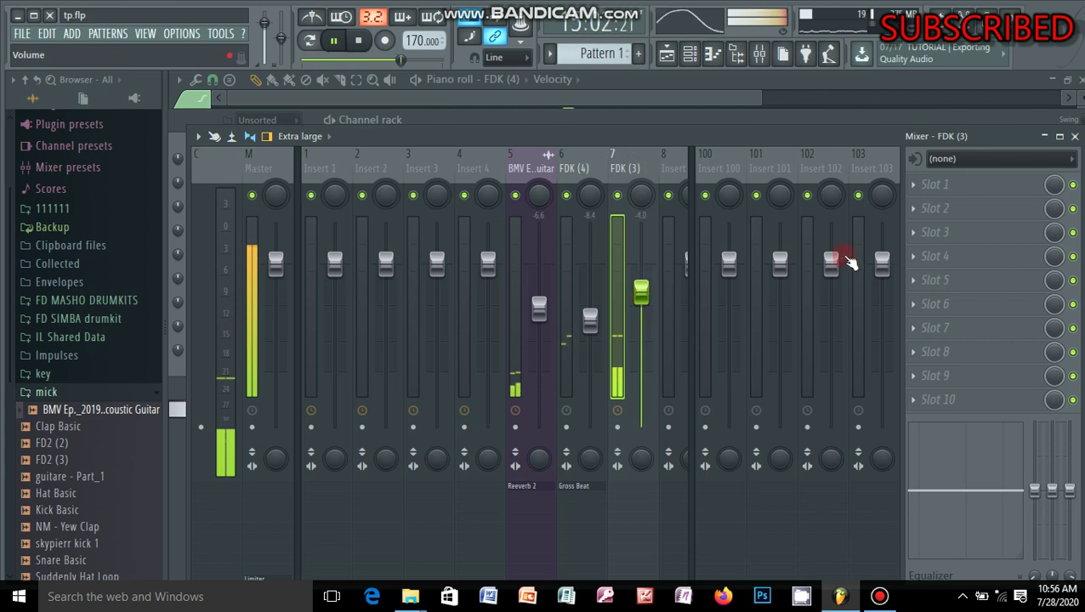
# - Load Fruity delay bank in the first effect slot of the FDK (3) mixer track and close its editor
pyautogui.click(1019, 189)
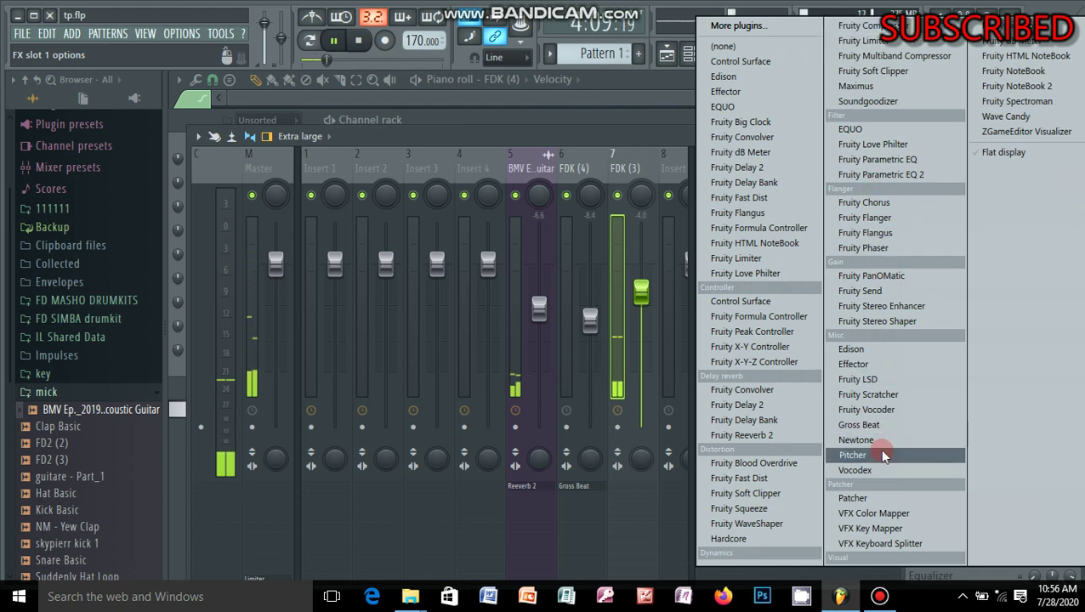
pyautogui.click(768, 420)
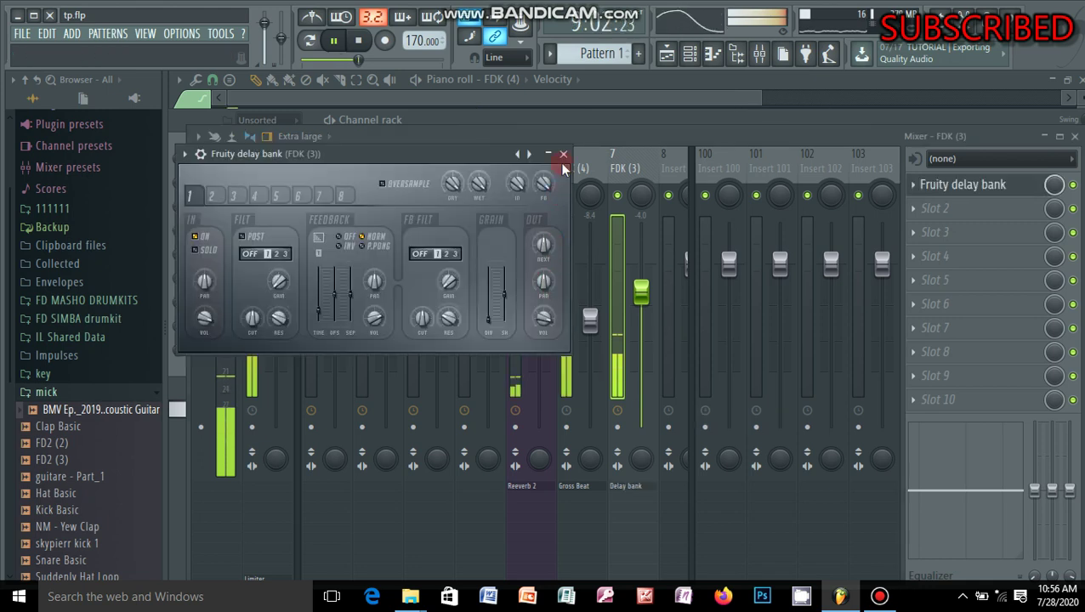
pyautogui.press('Escape')
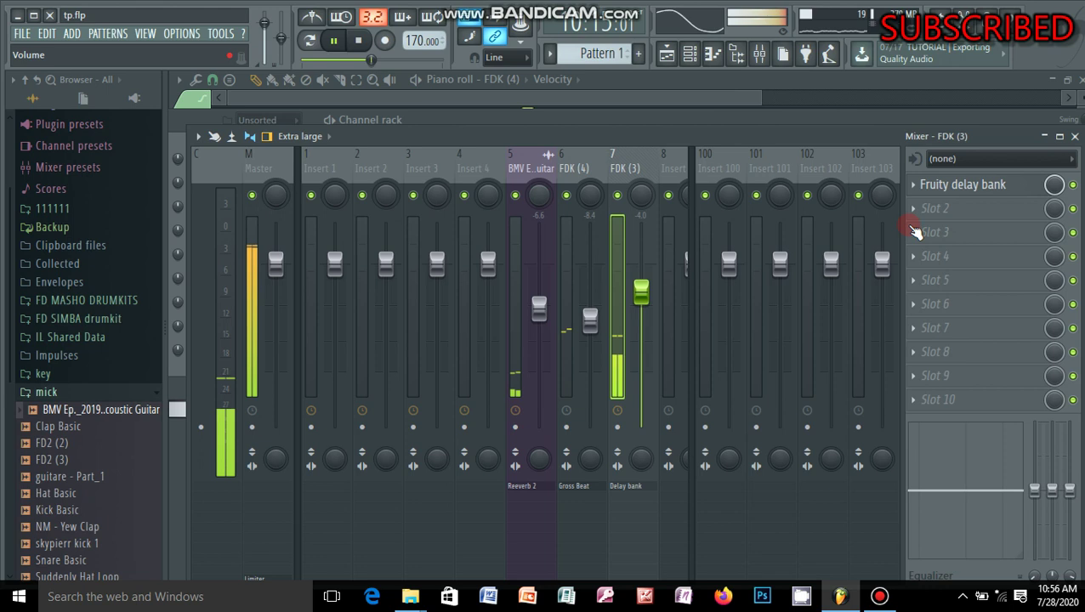
pyautogui.click(1018, 189)
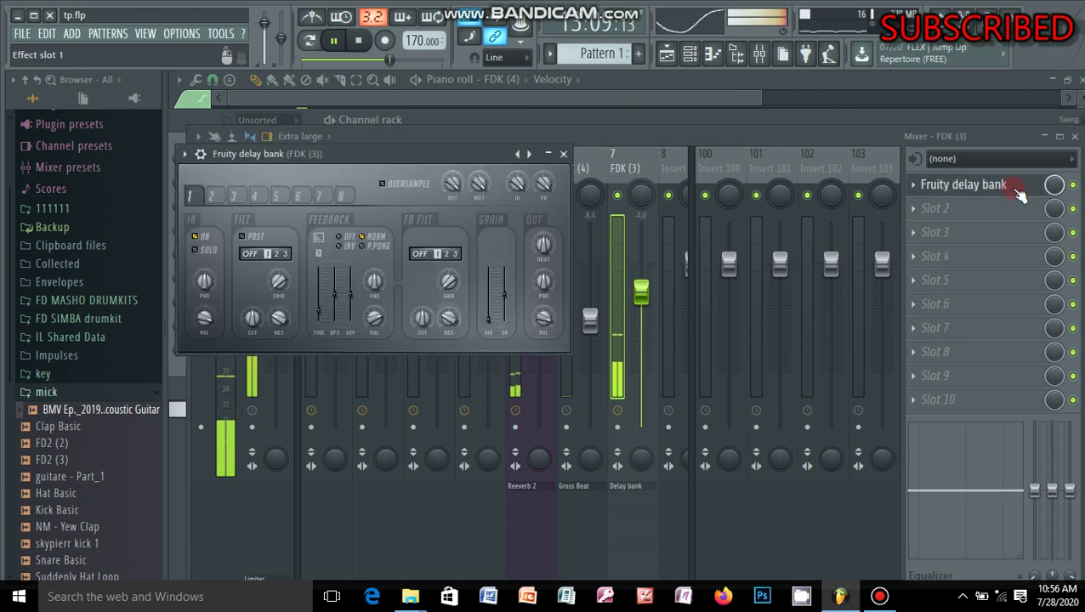
pyautogui.click(1017, 189)
# - Undo the FDK (3) fader changes, mixer track assignment and arpeggiator chord change
pyautogui.hotkey('ctrl', 'z')
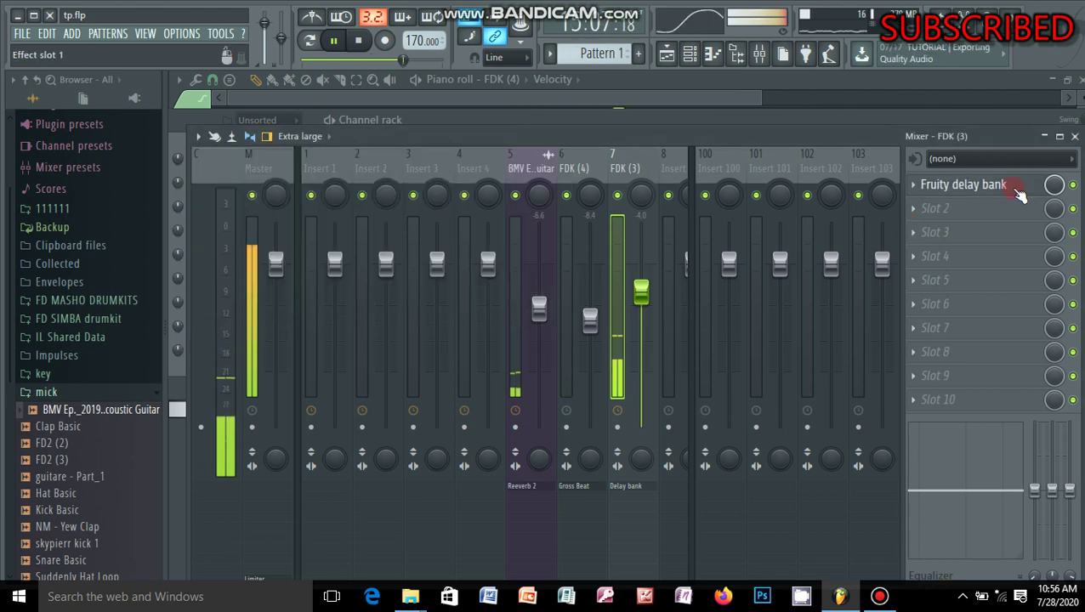
pyautogui.hotkey('ctrl', 'z')
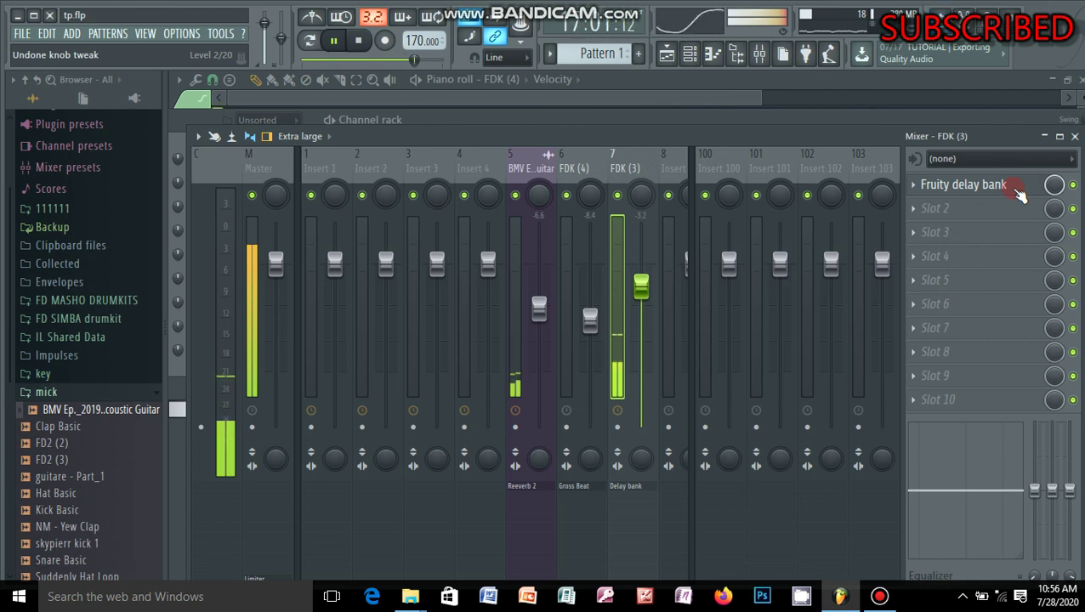
pyautogui.hotkey('ctrl', 'z')
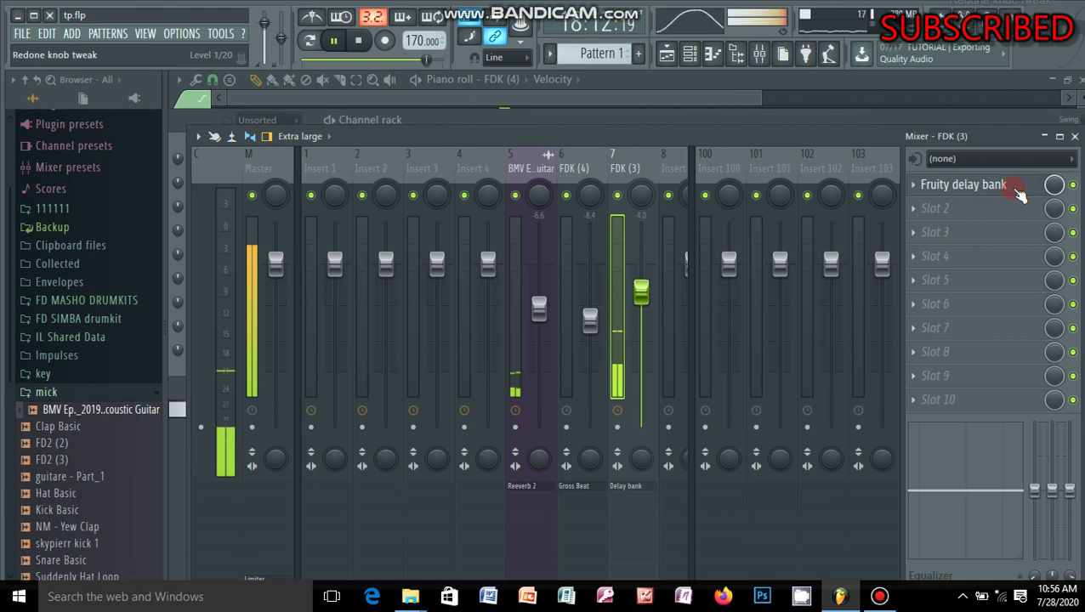
pyautogui.hotkey('ctrl', 'alt', 'z')
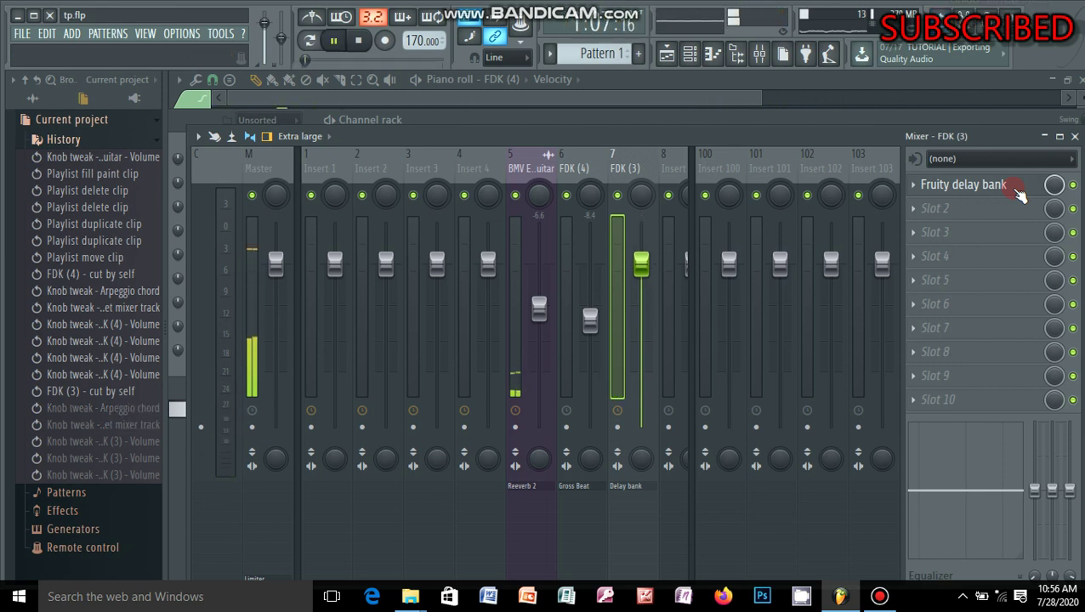
# - Mute the first effect slot of the FDK (3) mixer track and replace its Fruity delay bank with Fruity Reeverb 2
pyautogui.click(1073, 185)
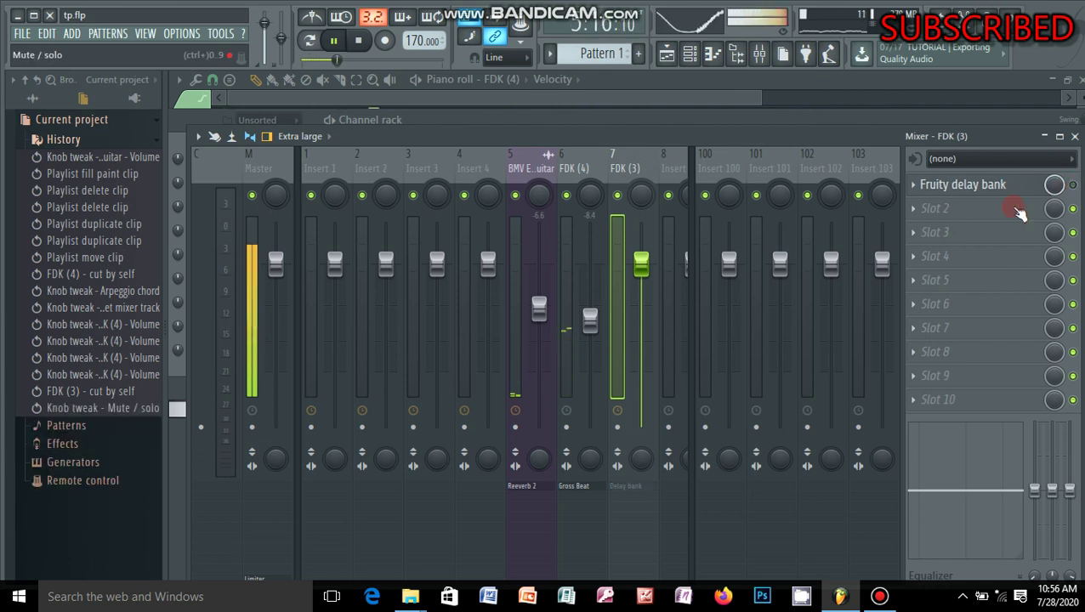
pyautogui.click(919, 185)
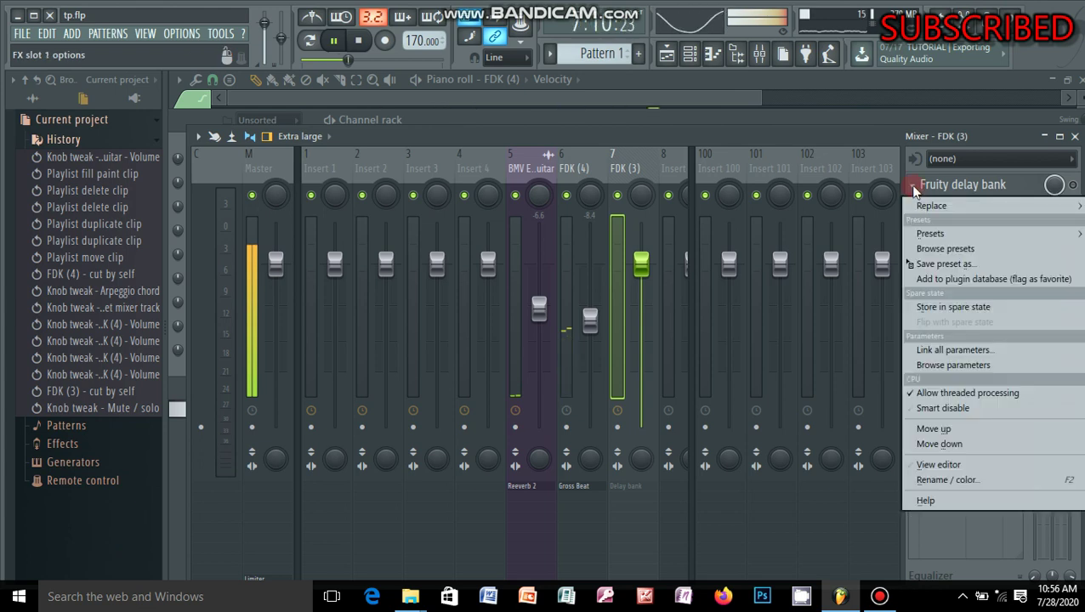
pyautogui.moveTo(991, 213)
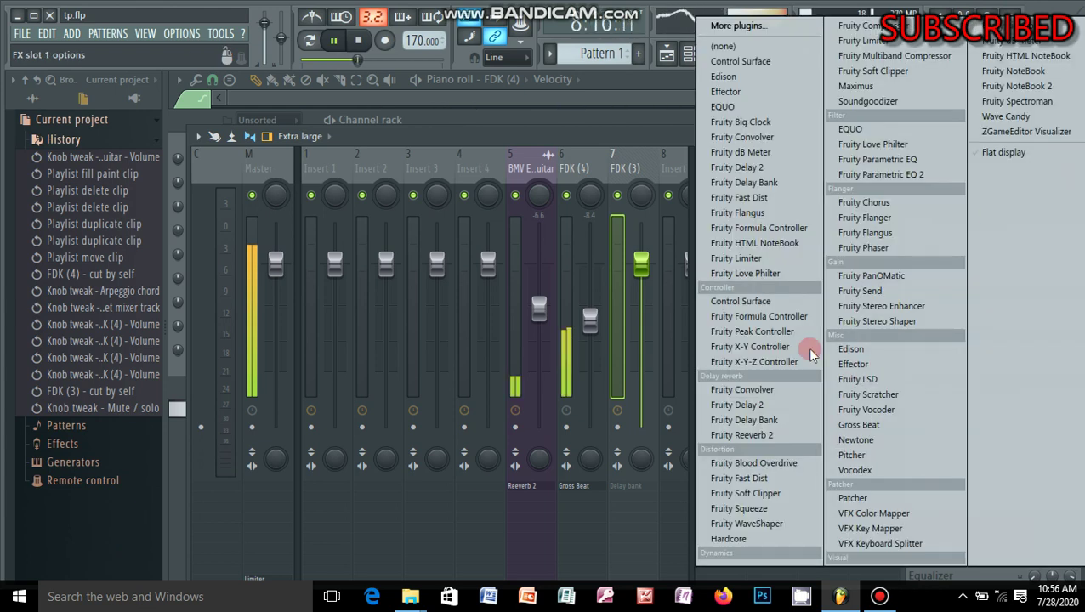
pyautogui.click(787, 436)
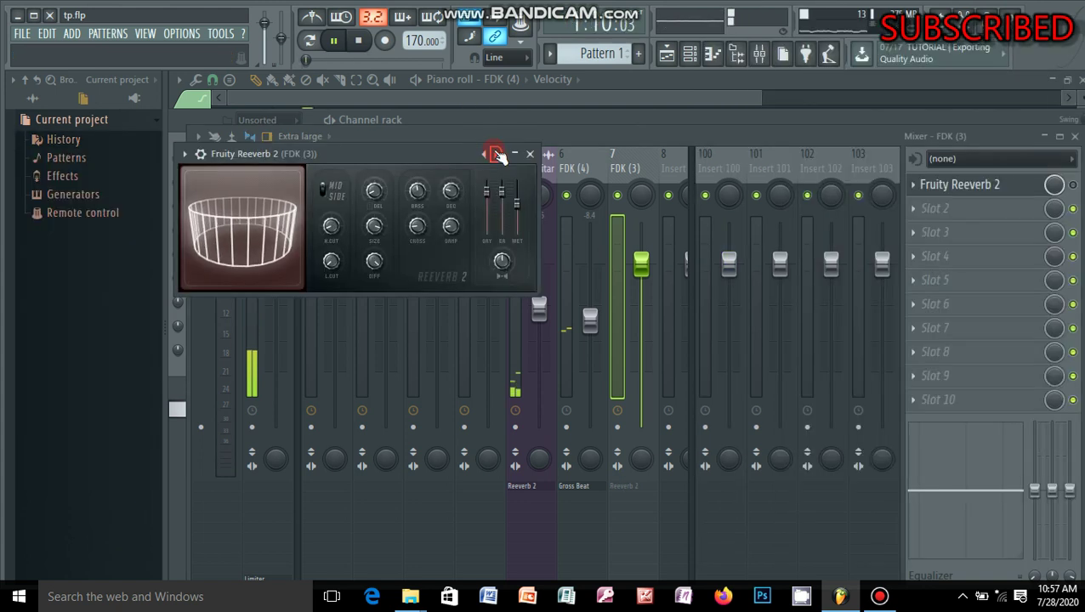
# - Cycle the FDK (3) Fruity Reeverb 2 presets through Default, Drum Room, Large Hall and Small Studio to the last one, and close its editor
pyautogui.click(497, 155)
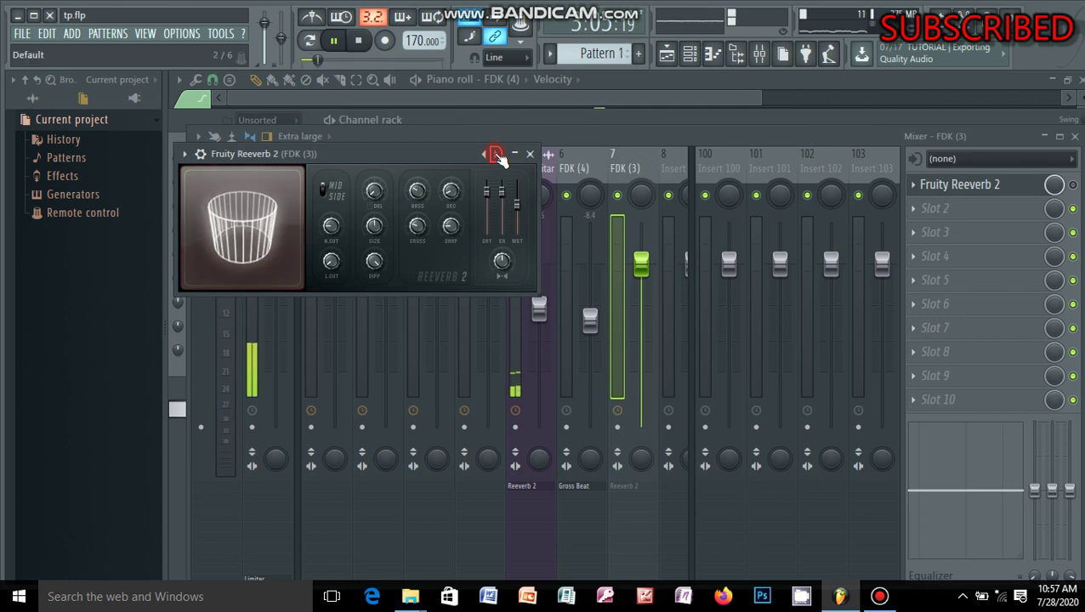
pyautogui.click(497, 154)
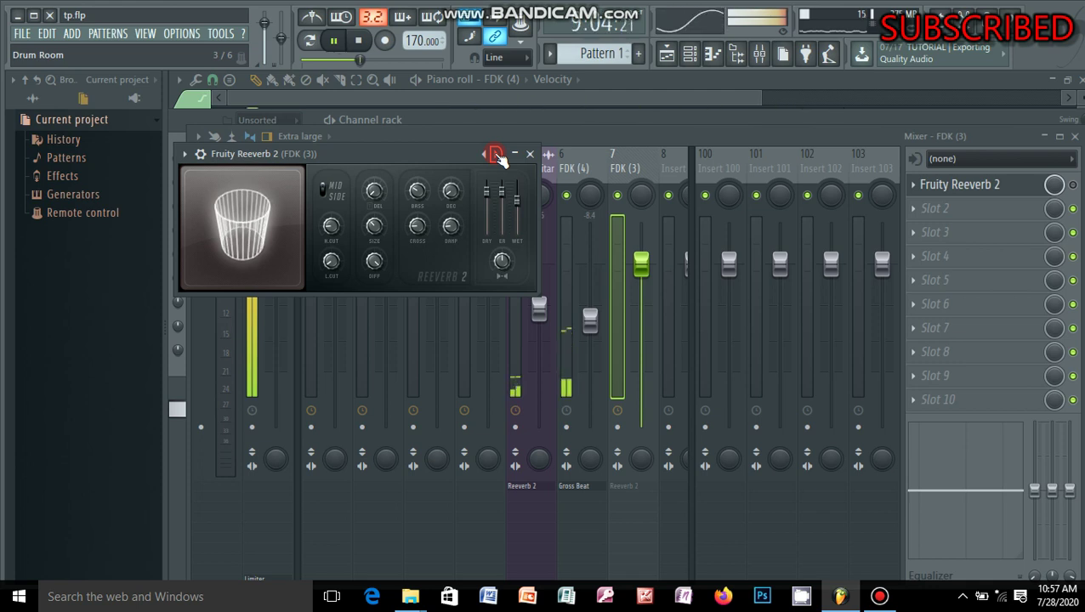
pyautogui.click(497, 155)
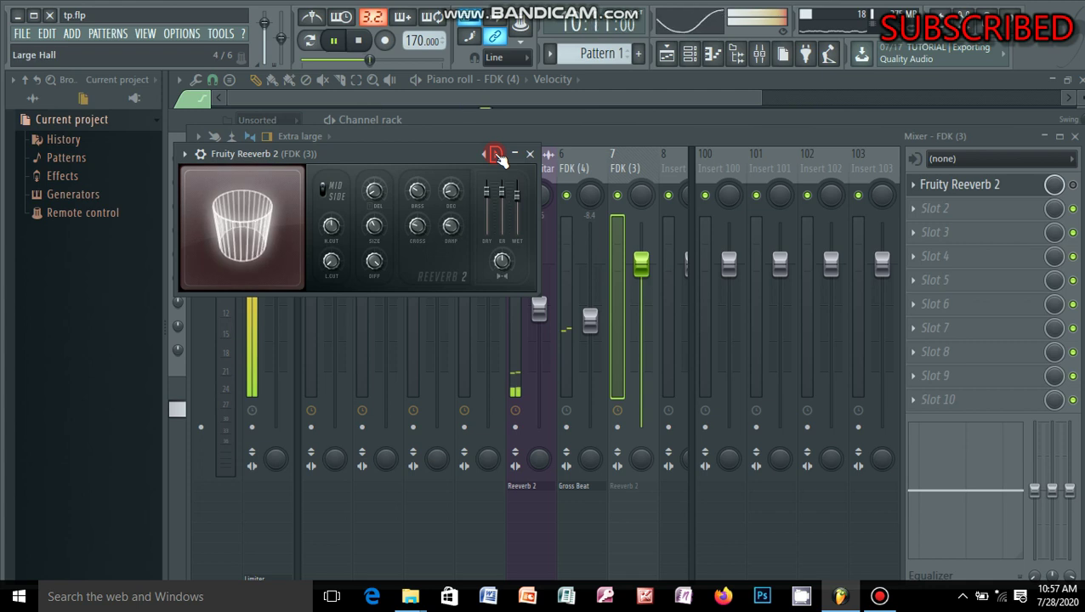
pyautogui.click(497, 155)
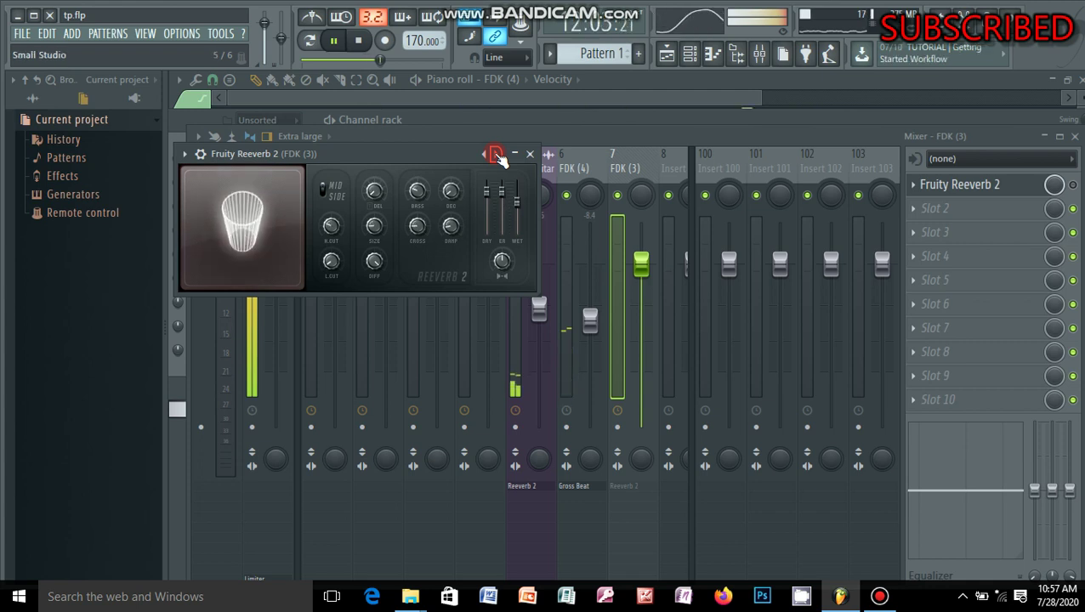
pyautogui.click(496, 155)
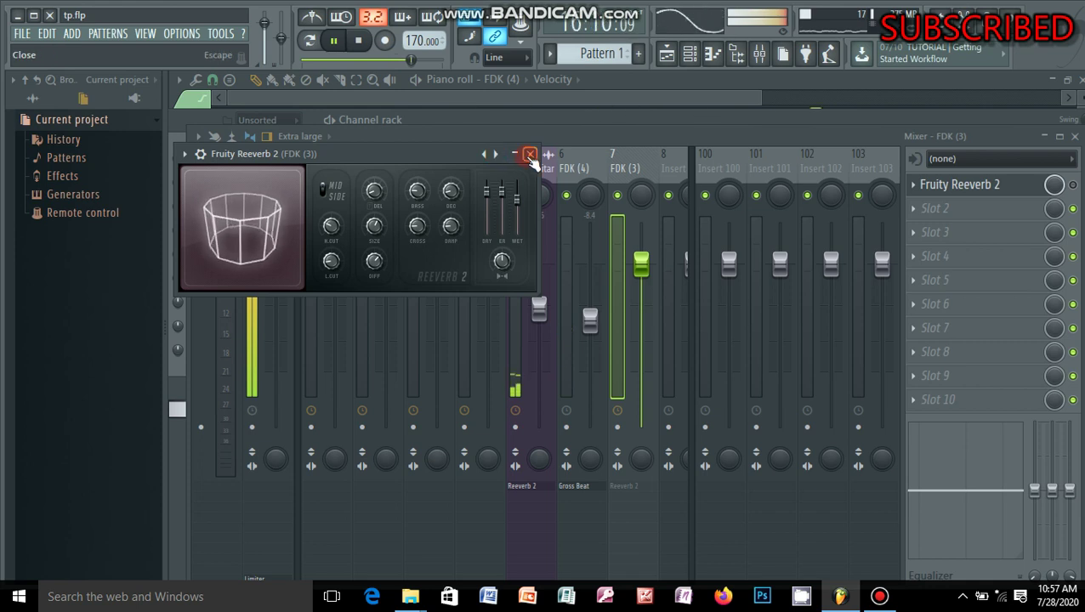
pyautogui.click(529, 156)
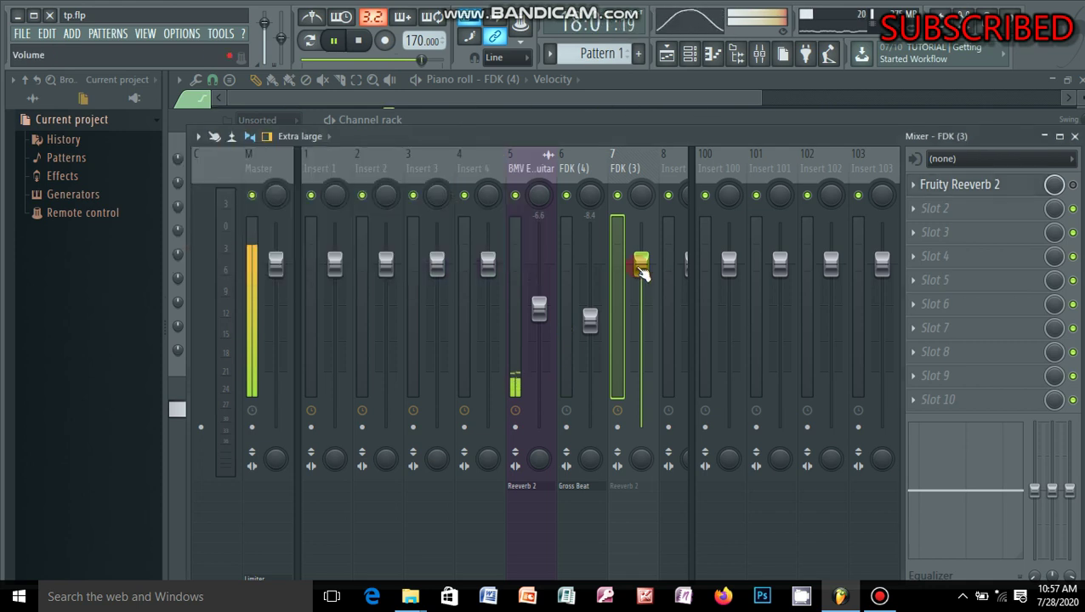
# - Lower the FDK (3) mixer track's fader to -3.6 dB and close the mixer and the channel settings
pyautogui.moveTo(643, 270); pyautogui.dragTo(642, 290)
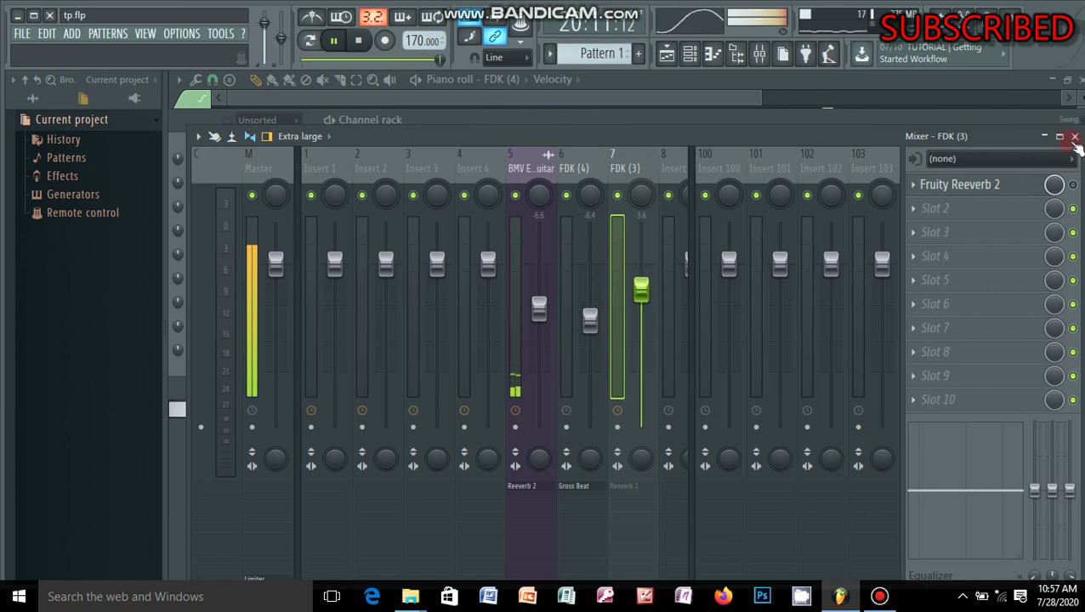
pyautogui.click(1075, 137)
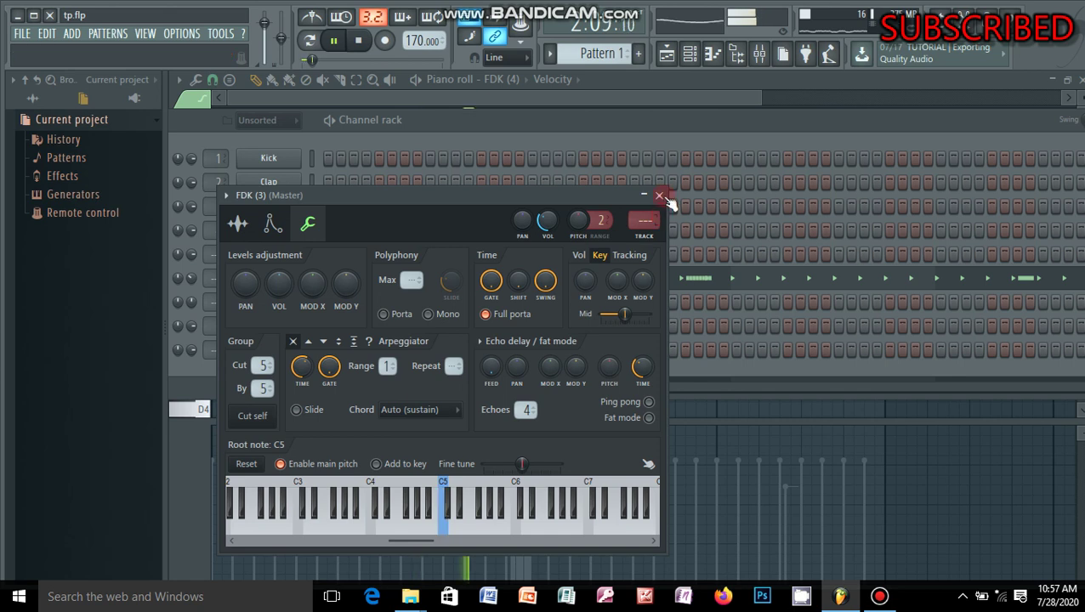
pyautogui.click(660, 196)
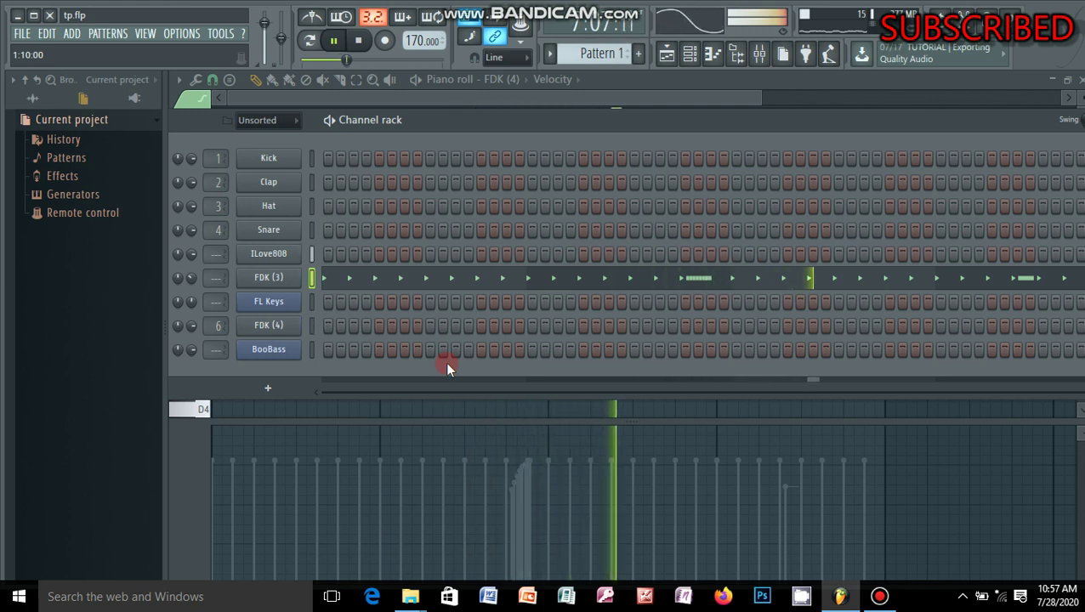
# - Adjust the time-stretching time of the FDK (3) sample and close its channel settings
pyautogui.click(268, 278)
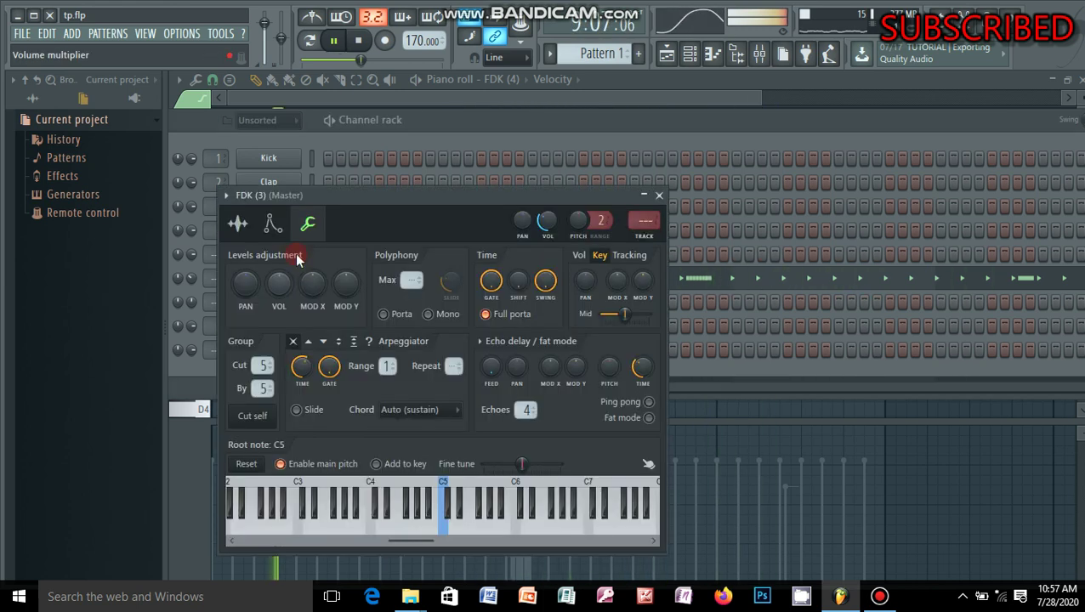
pyautogui.click(226, 195)
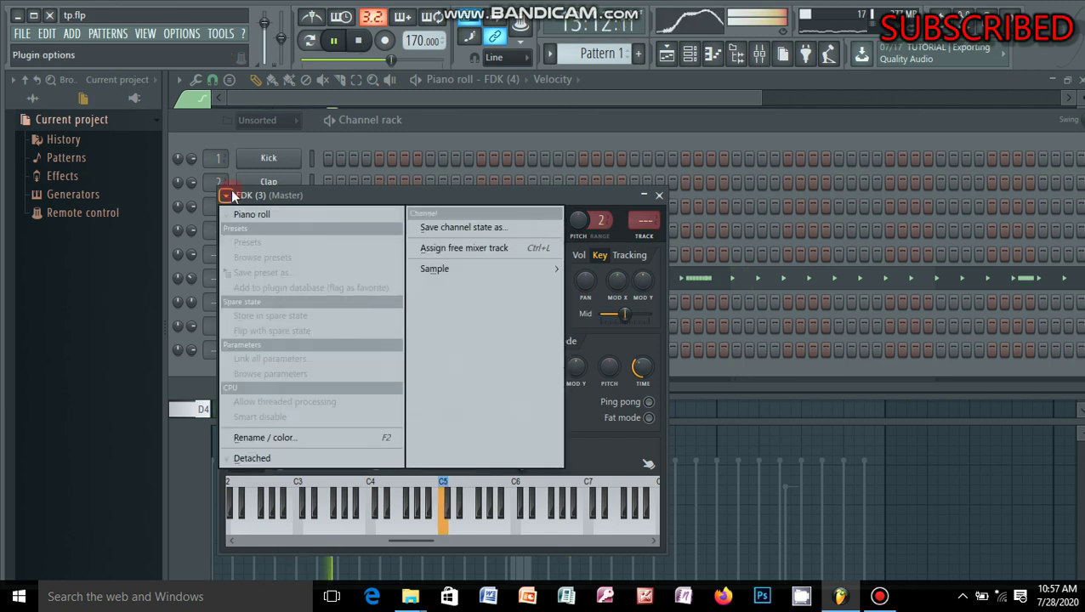
pyautogui.click(226, 197)
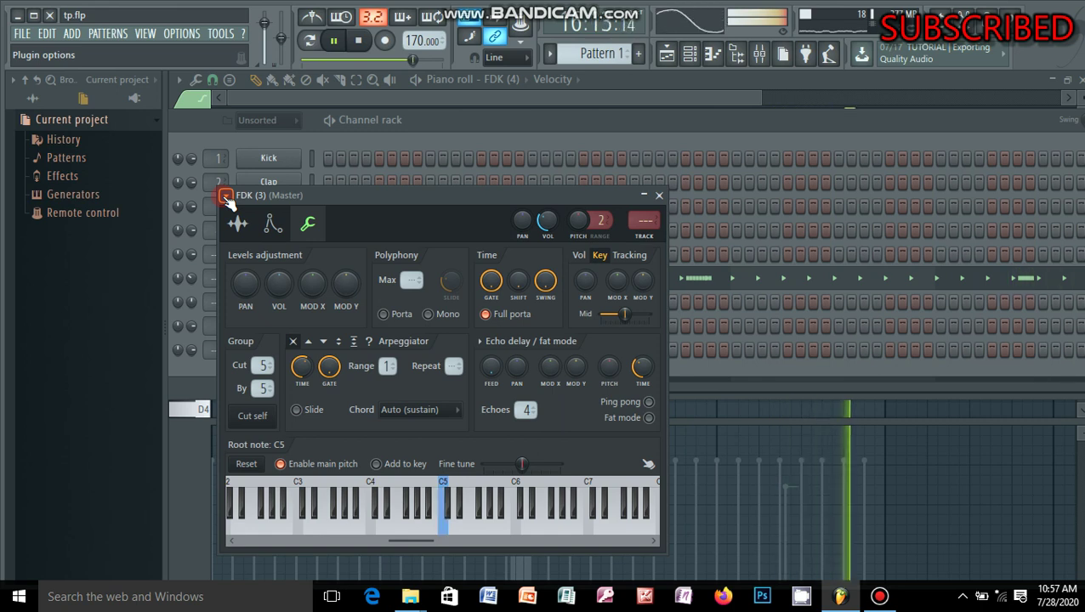
pyautogui.click(238, 223)
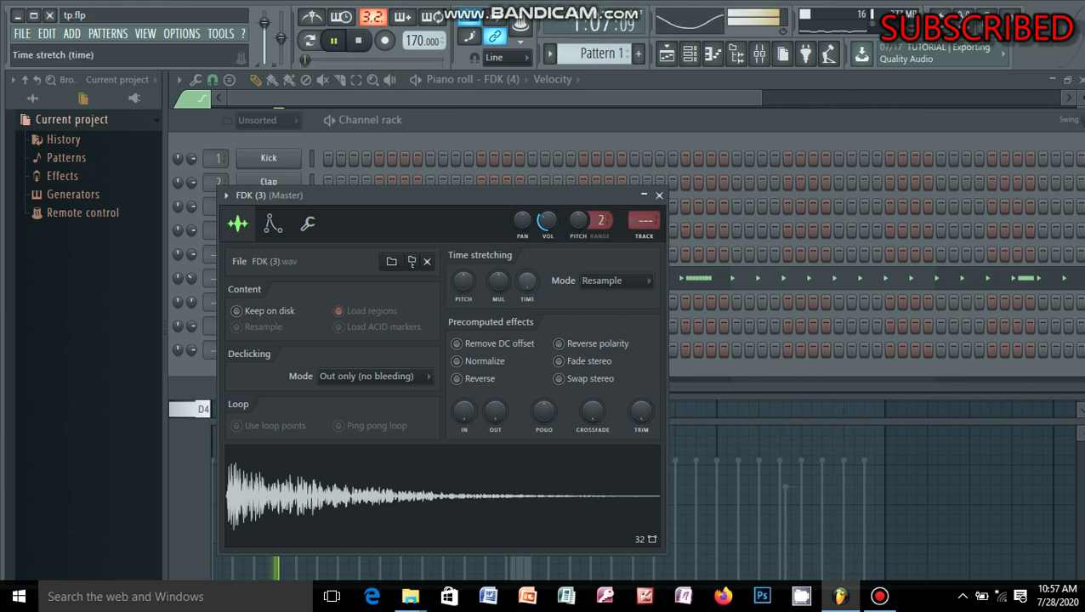
pyautogui.click(526, 292)
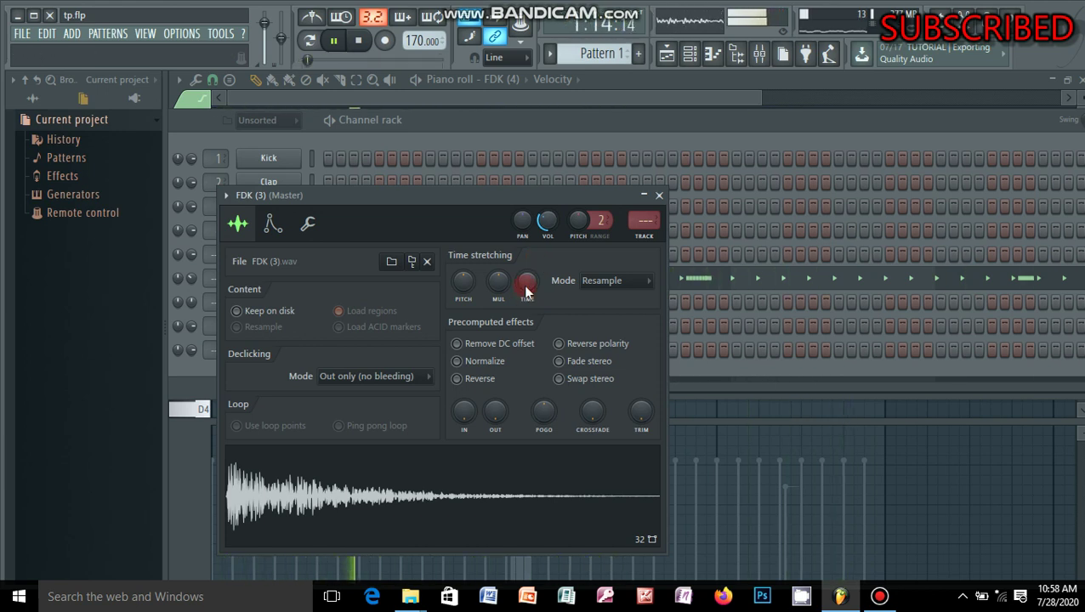
pyautogui.moveTo(525, 292); pyautogui.dragTo(521, 284)
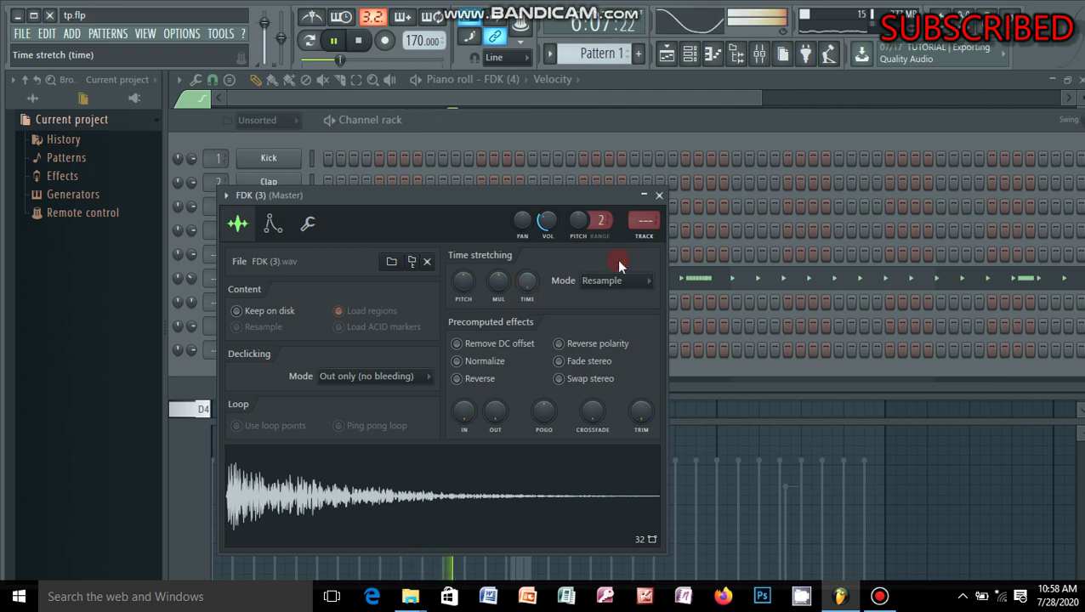
pyautogui.click(660, 197)
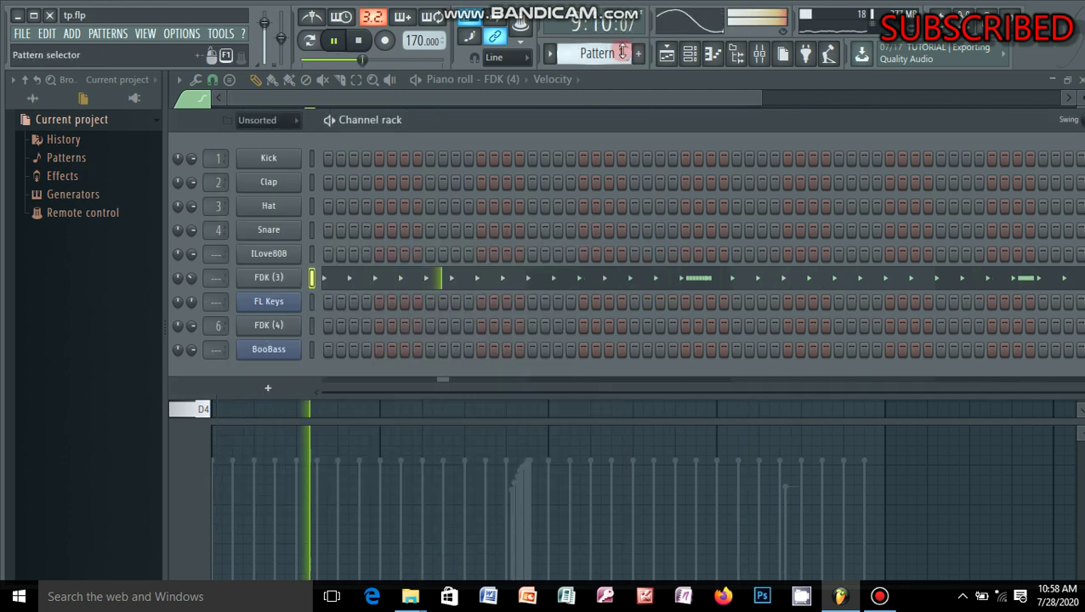
# - In Pattern 2, assign the ILove808 channel to a free mixer track and lower that track's fader to -1.7 dB
pyautogui.scroll(-1, 623, 51)
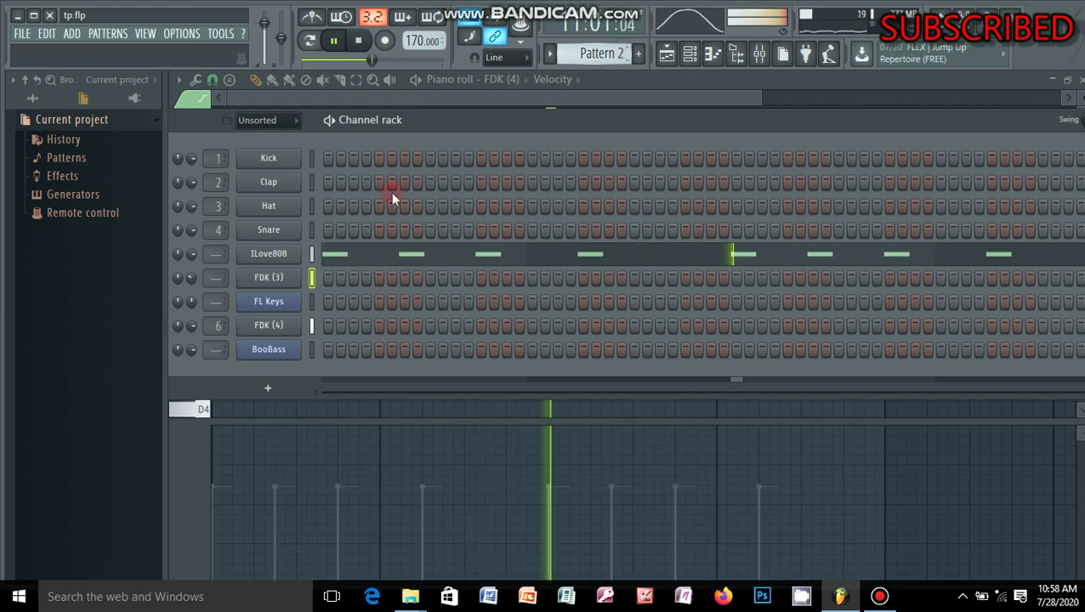
pyautogui.click(269, 254)
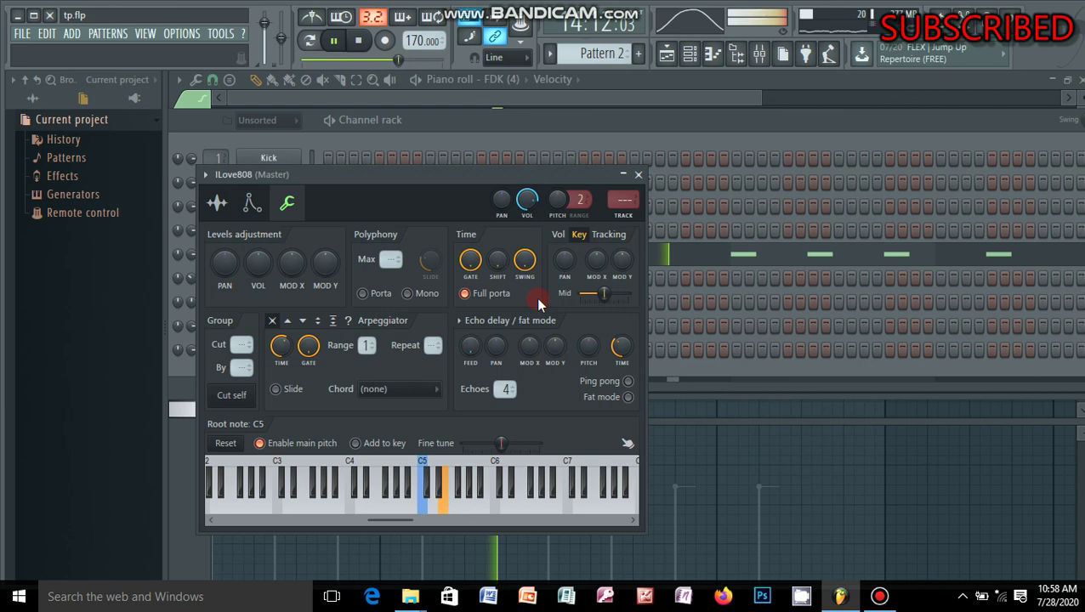
pyautogui.click(223, 213)
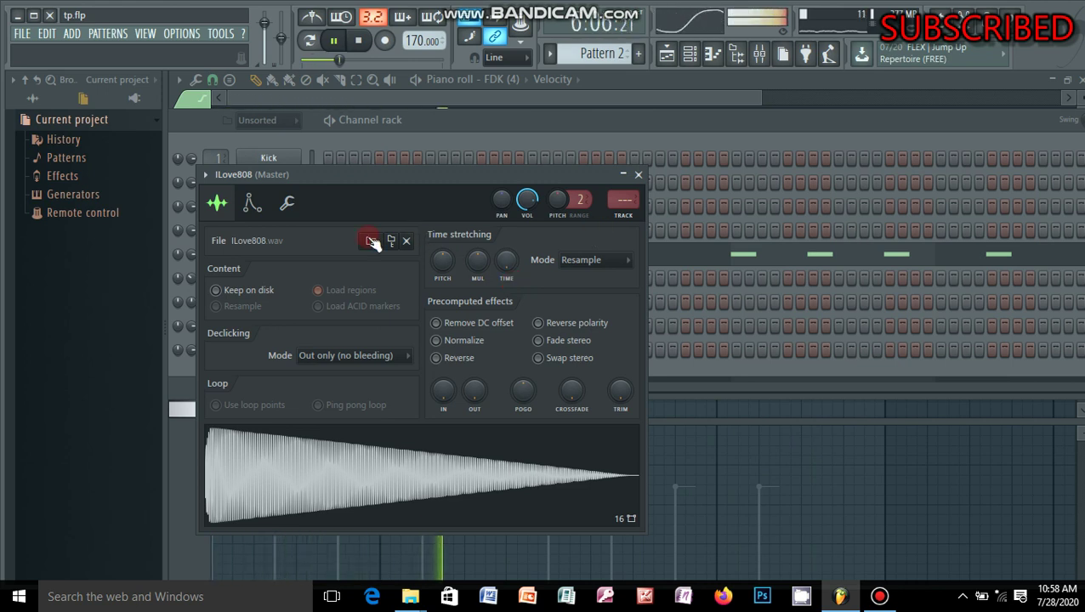
pyautogui.click(287, 203)
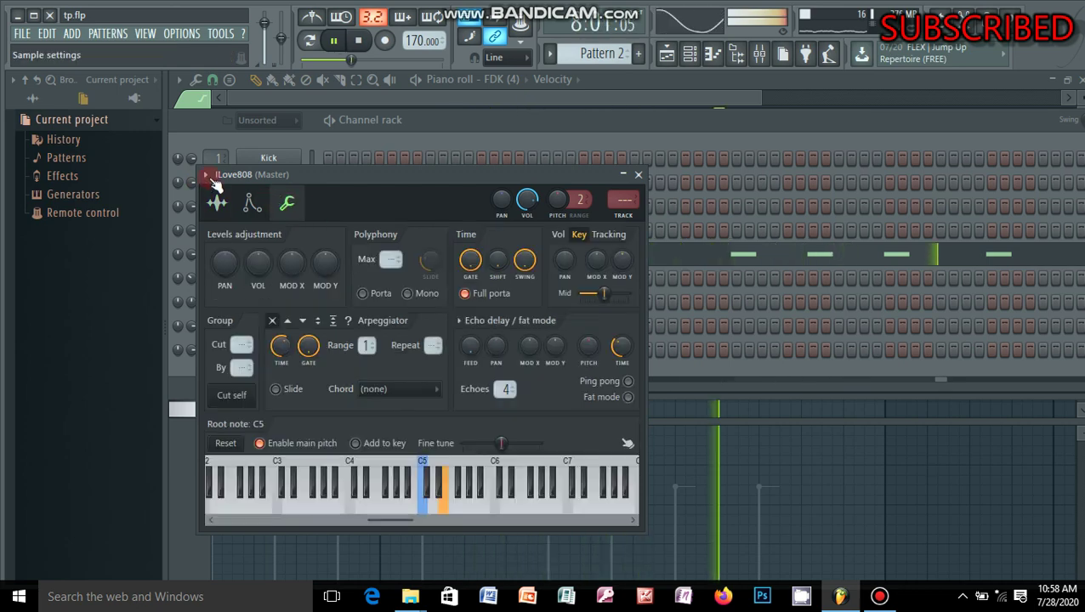
pyautogui.click(206, 174)
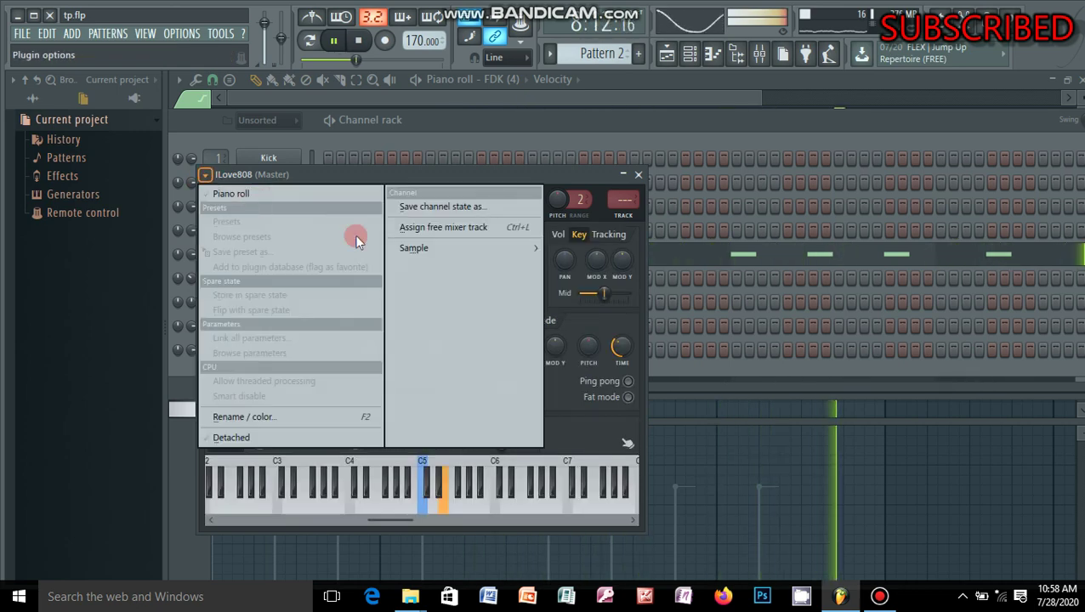
pyautogui.click(469, 228)
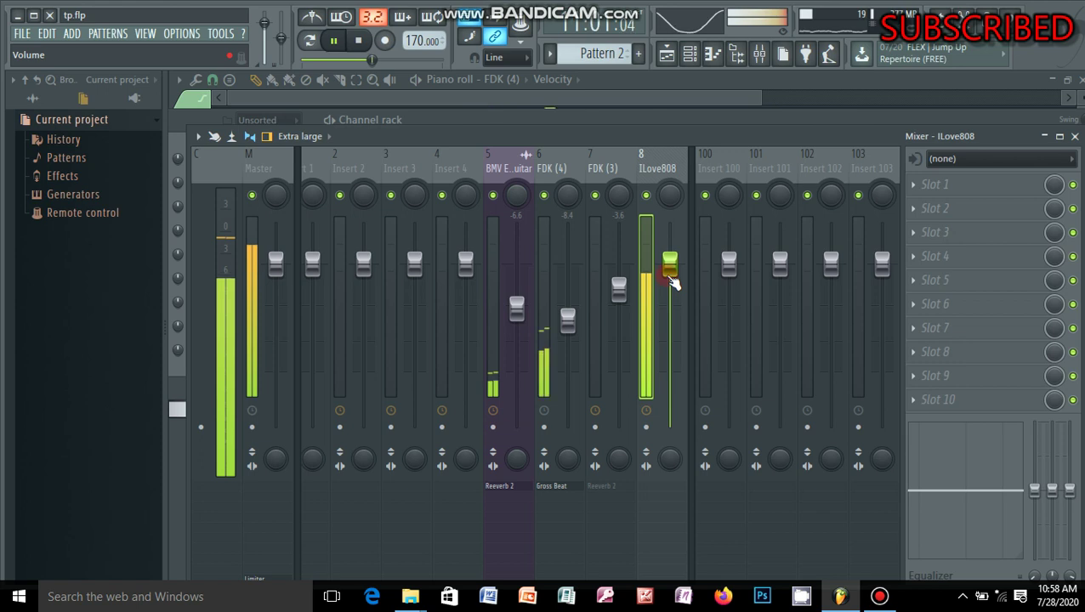
pyautogui.moveTo(670, 273)
pyautogui.mouseDown()
pyautogui.moveTo(670, 250)
pyautogui.moveTo(671, 279)
pyautogui.mouseUp()
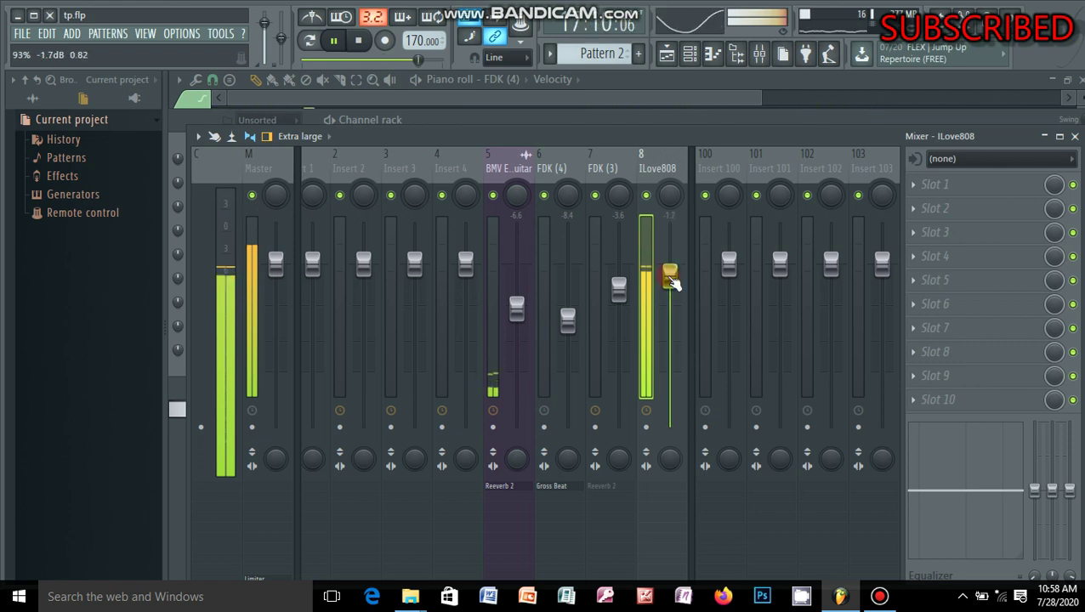
# - Load Fruity Reeverb 2 in the first effect slot of the ILove808 mixer track and audition its Cathedral preset in pattern playback mode
pyautogui.click(916, 186)
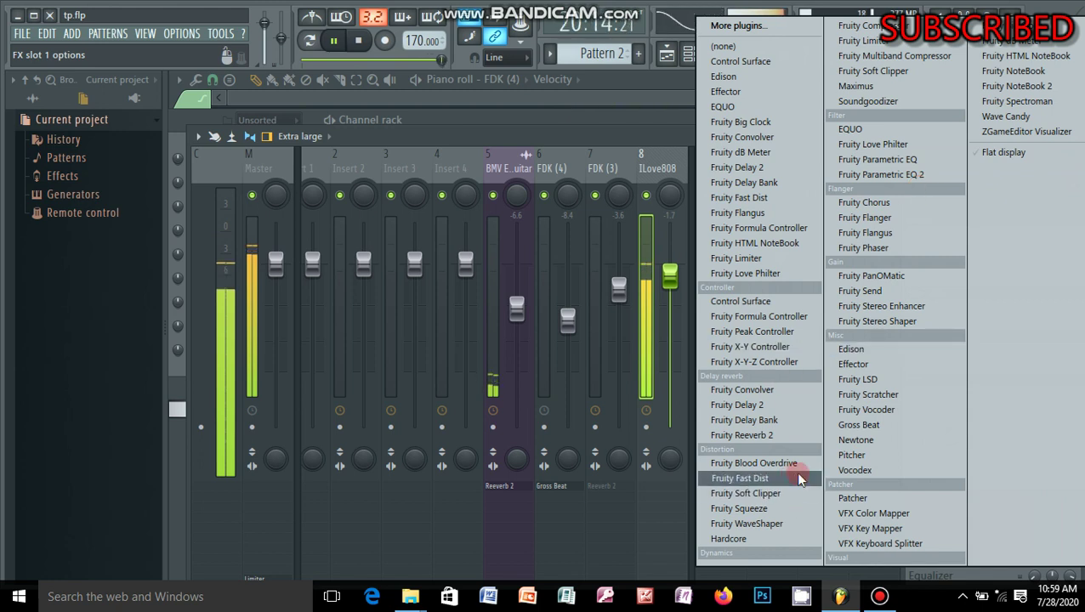
pyautogui.click(777, 434)
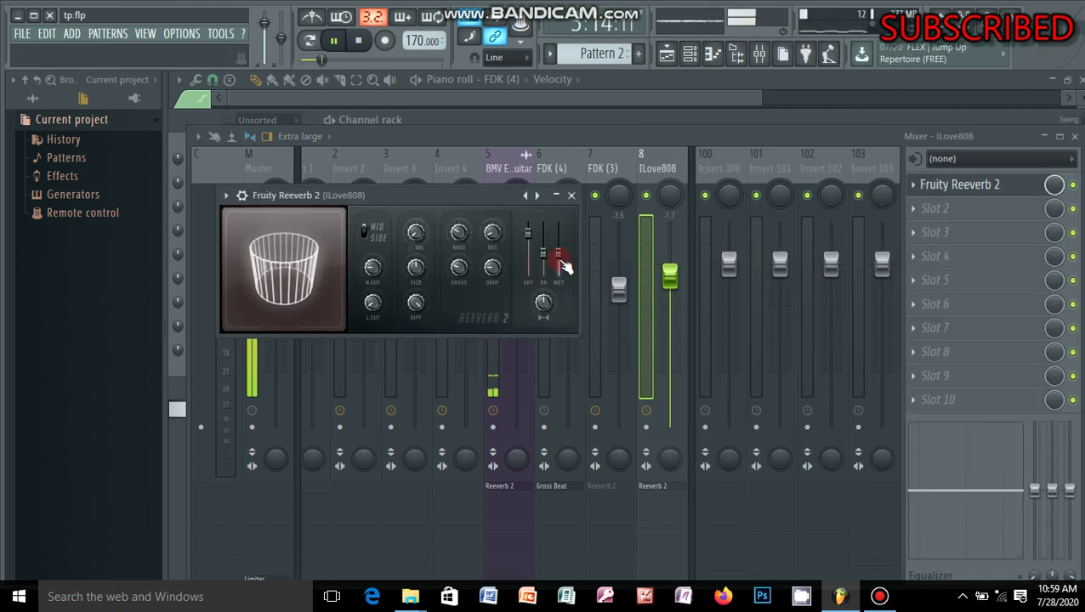
pyautogui.click(311, 44)
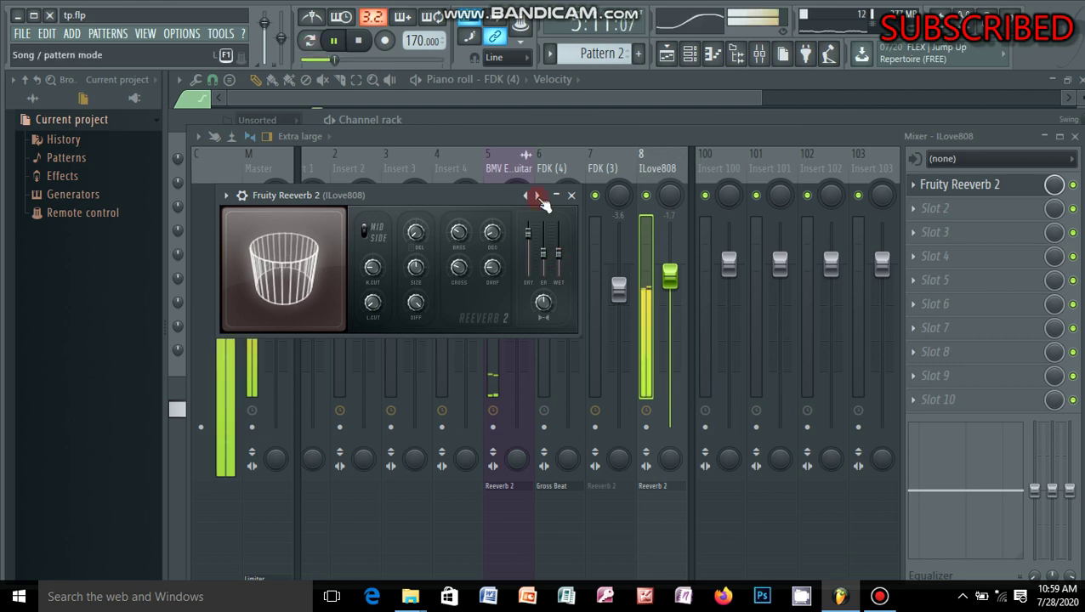
pyautogui.click(537, 197)
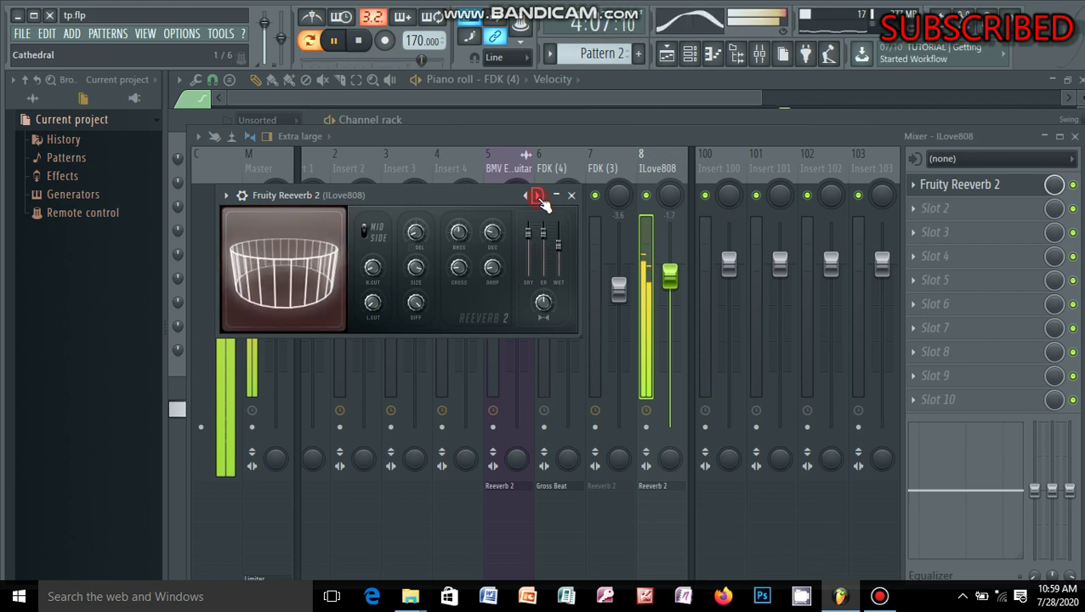